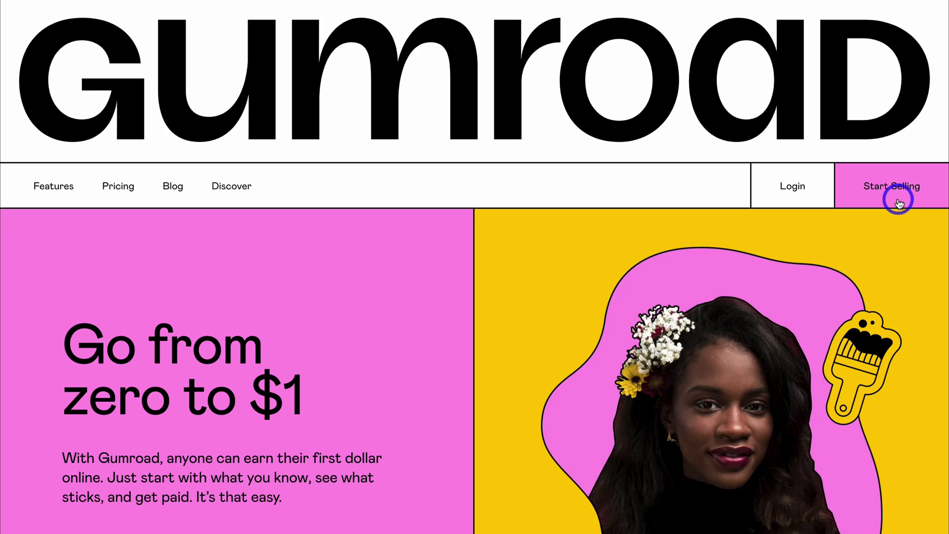
Sign up as a new seller with an email and password, and create the account.
{"action": "left_click", "coordinate": [899, 204]}
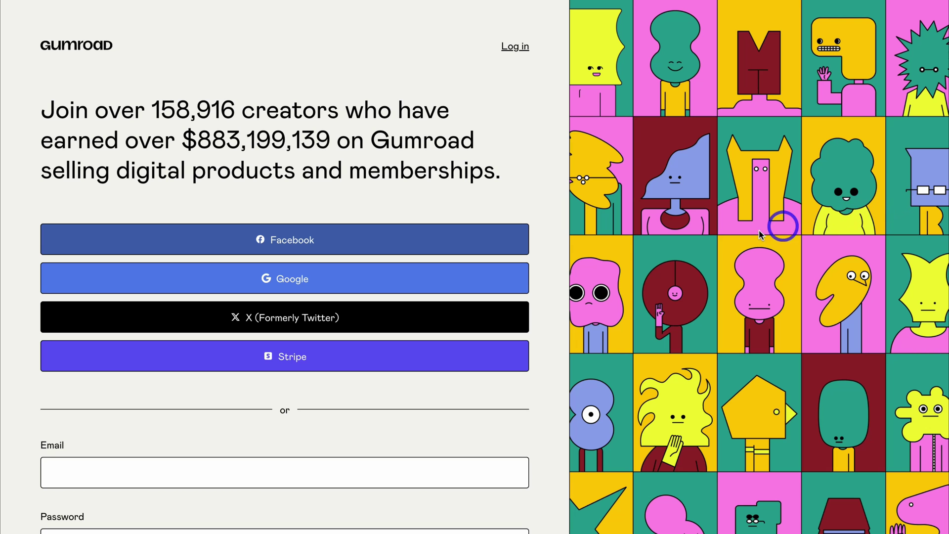
{"action": "scroll", "coordinate": [479, 273], "scroll_direction": "down", "scroll_amount": 3}
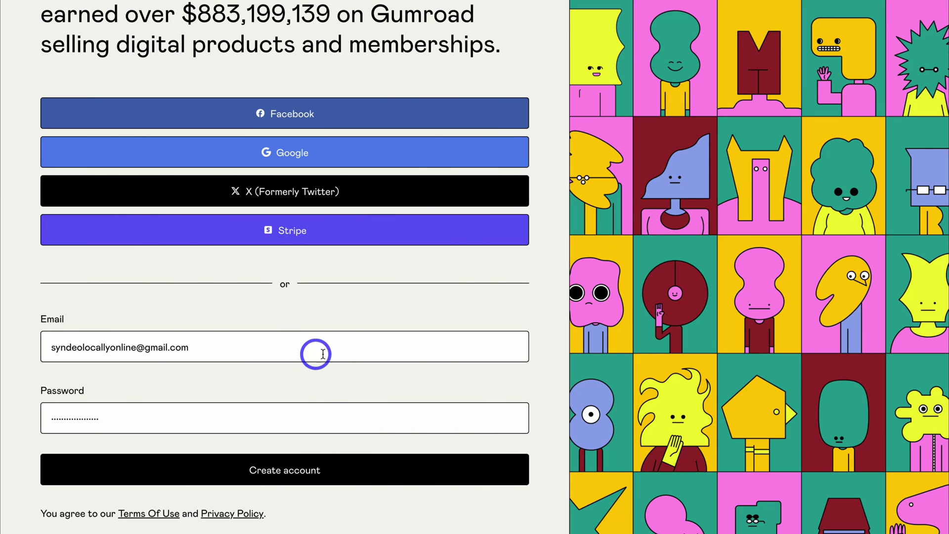
{"action": "left_click", "coordinate": [363, 474]}
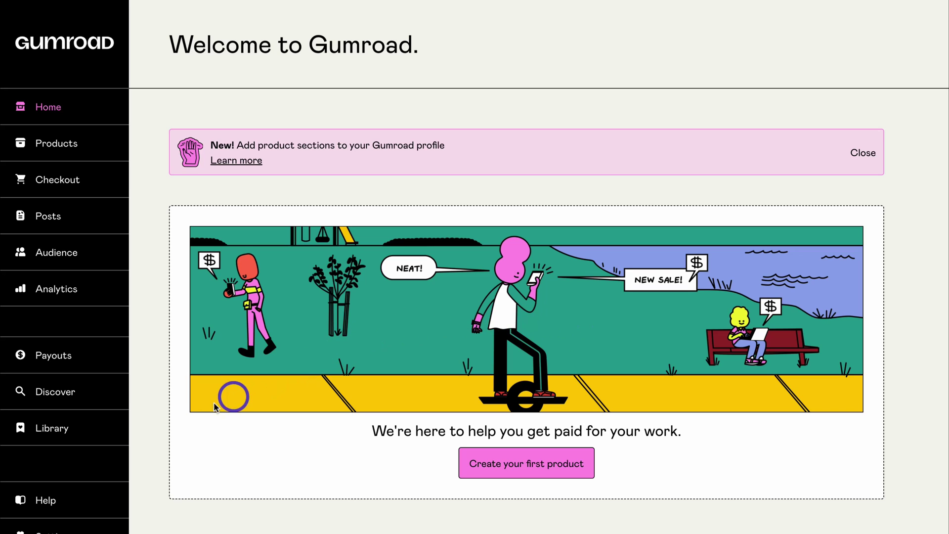
{"action": "left_click", "coordinate": [104, 396]}
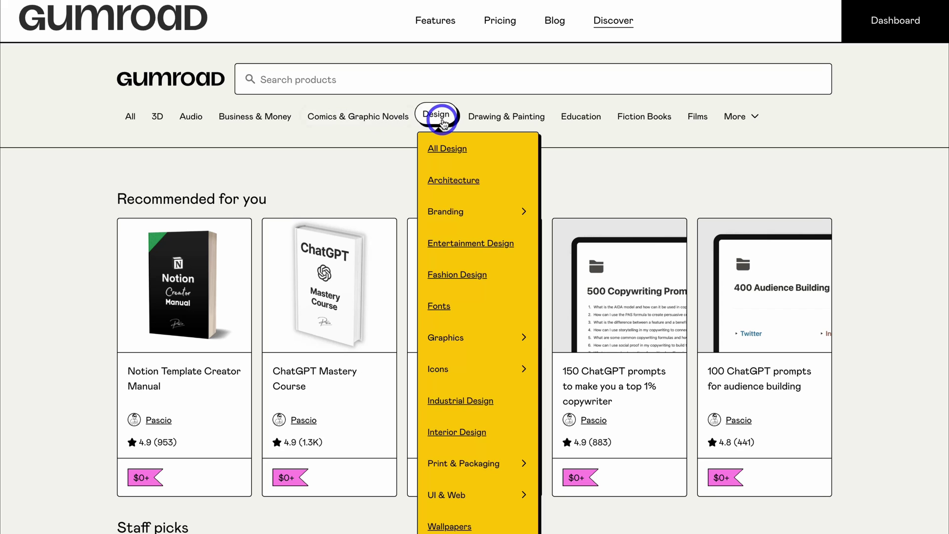
{"action": "mouse_move", "coordinate": [631, 127]}
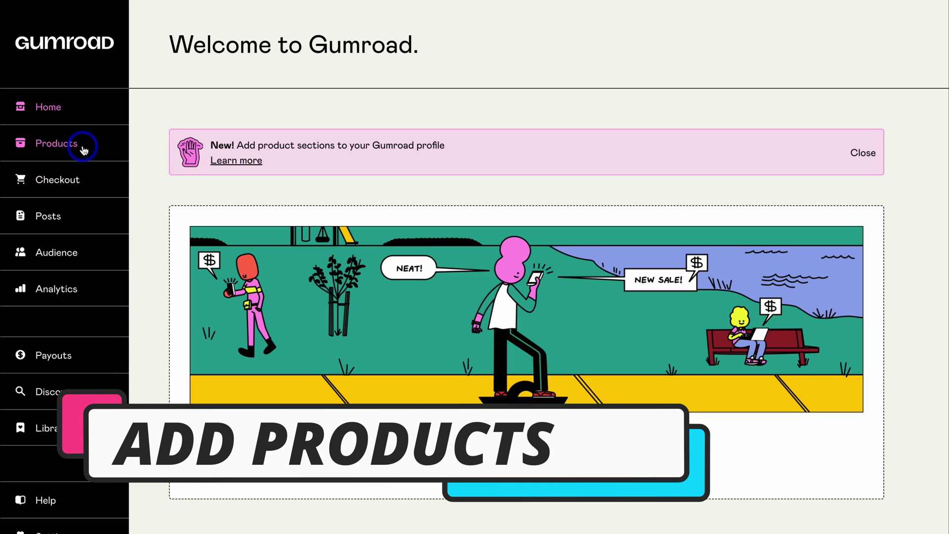
Start a new digital product named 'Ultimate Social Media Planner + Marketing Blueprint'.
{"action": "left_click", "coordinate": [62, 147]}
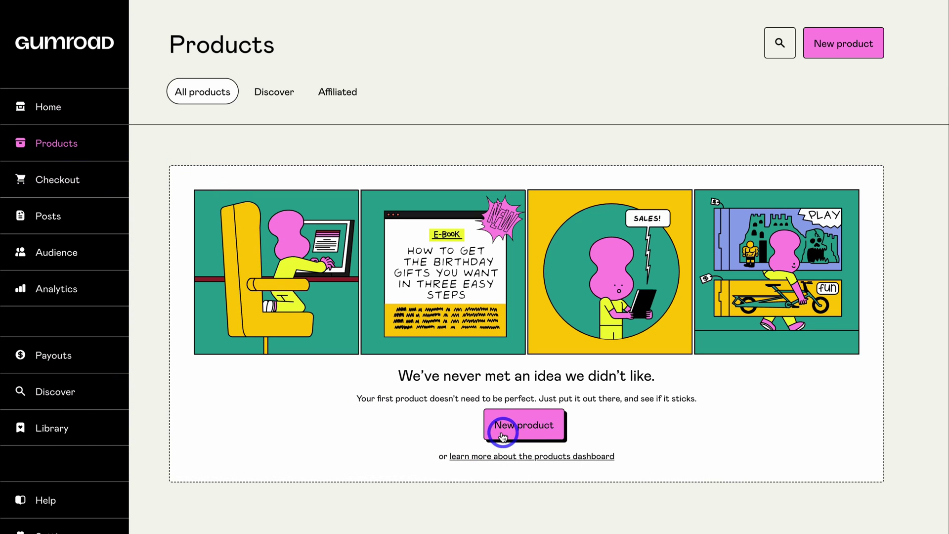
{"action": "left_click", "coordinate": [523, 429]}
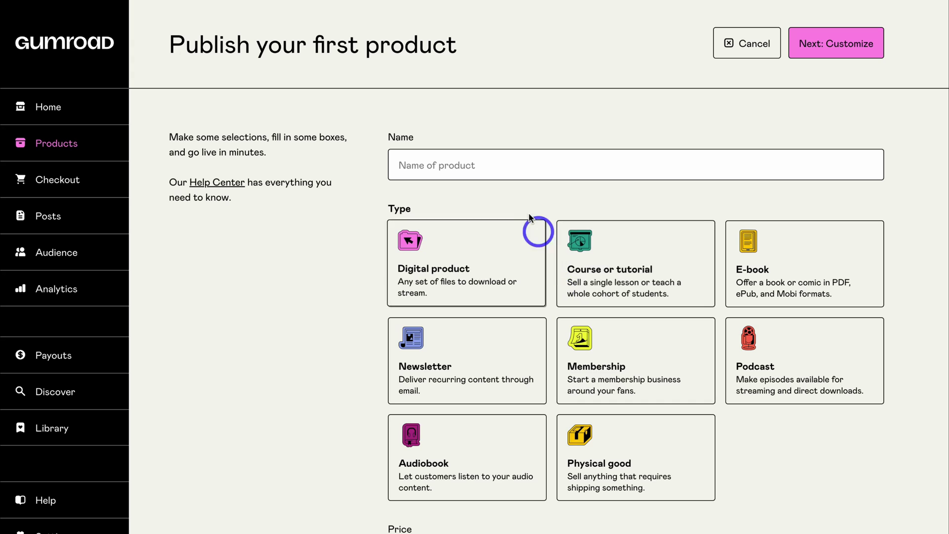
{"action": "left_click", "coordinate": [448, 170]}
{"action": "type", "text": "Ultimate Social Media Planner + Marketing Blueprint"}
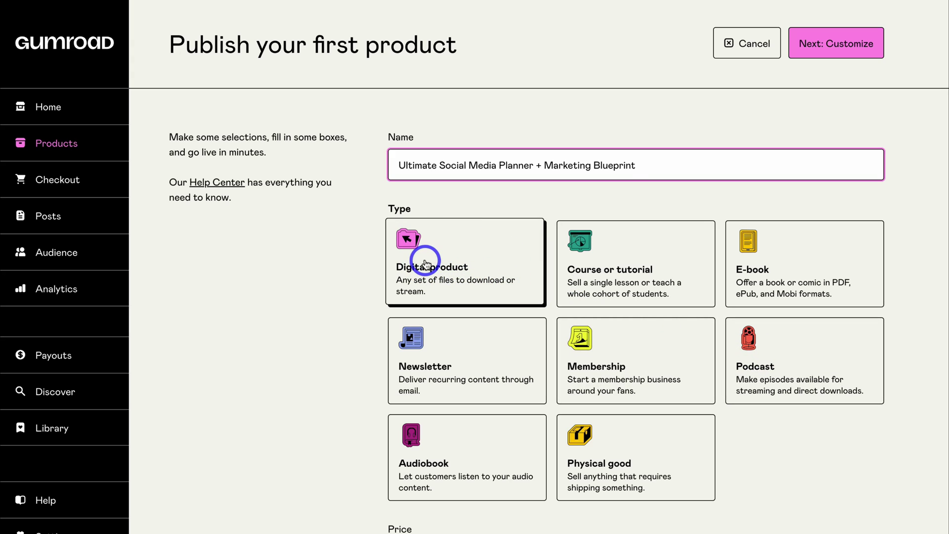
{"action": "left_click", "coordinate": [499, 268]}
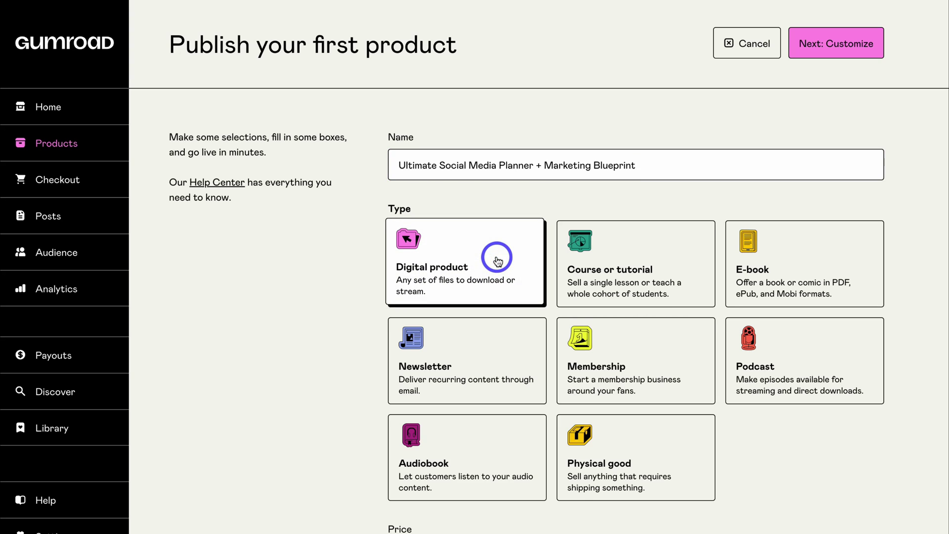
{"action": "scroll", "coordinate": [497, 267], "scroll_direction": "down", "scroll_amount": 1}
Keep the price currency as US dollars and continue to Customize.
{"action": "left_click", "coordinate": [478, 507]}
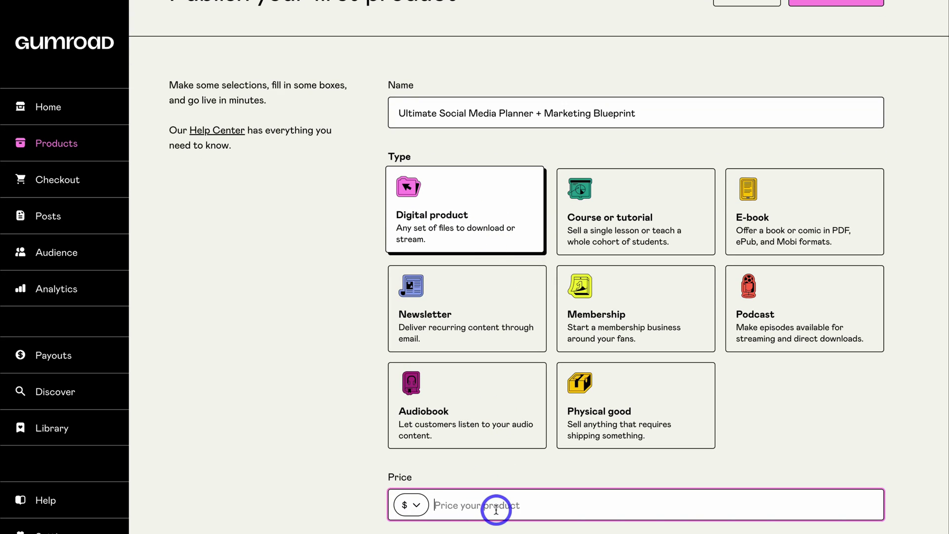
{"action": "left_click", "coordinate": [410, 505]}
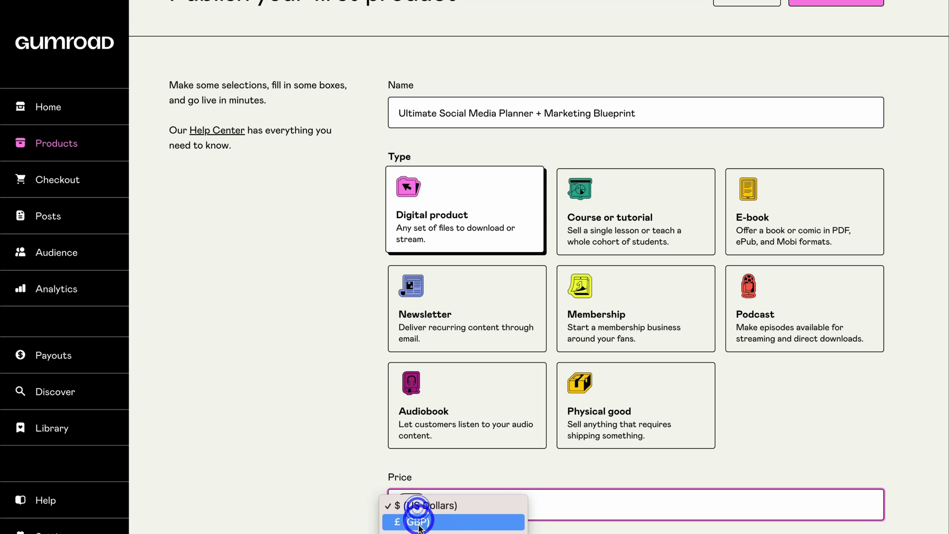
{"action": "left_click", "coordinate": [589, 509]}
{"action": "scroll", "coordinate": [593, 507], "scroll_direction": "up", "scroll_amount": 1}
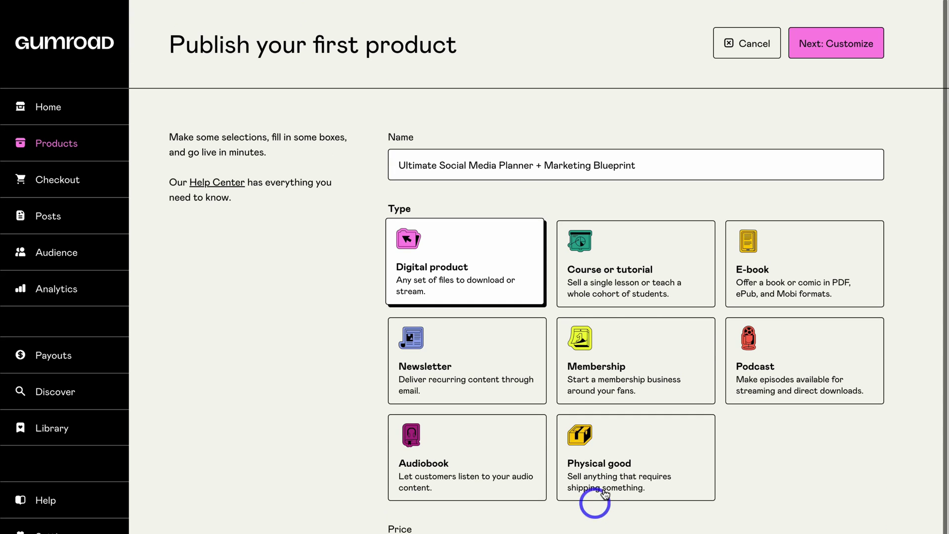
{"action": "left_click", "coordinate": [843, 46]}
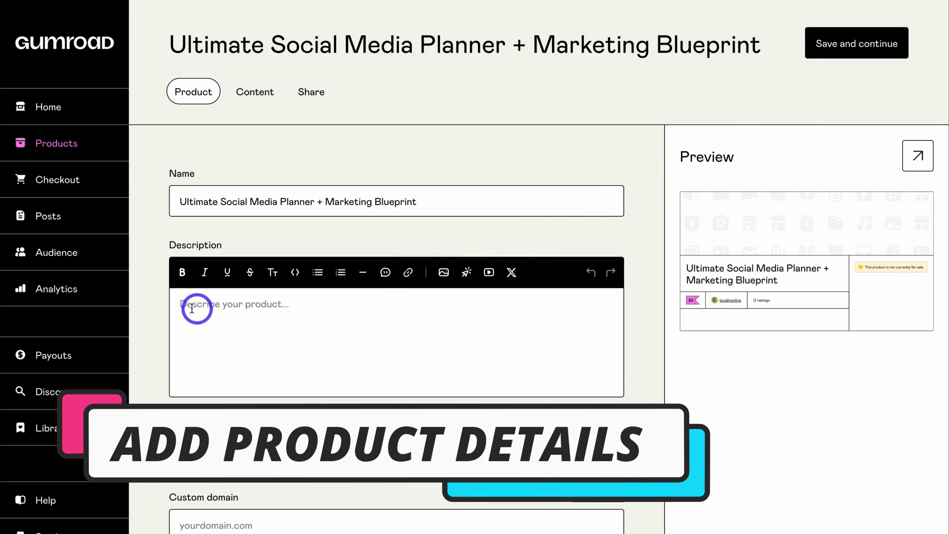
Paste the prepared sales copy into the product Description.
{"action": "left_click", "coordinate": [228, 304]}
{"action": "key", "text": "ctrl+v"}
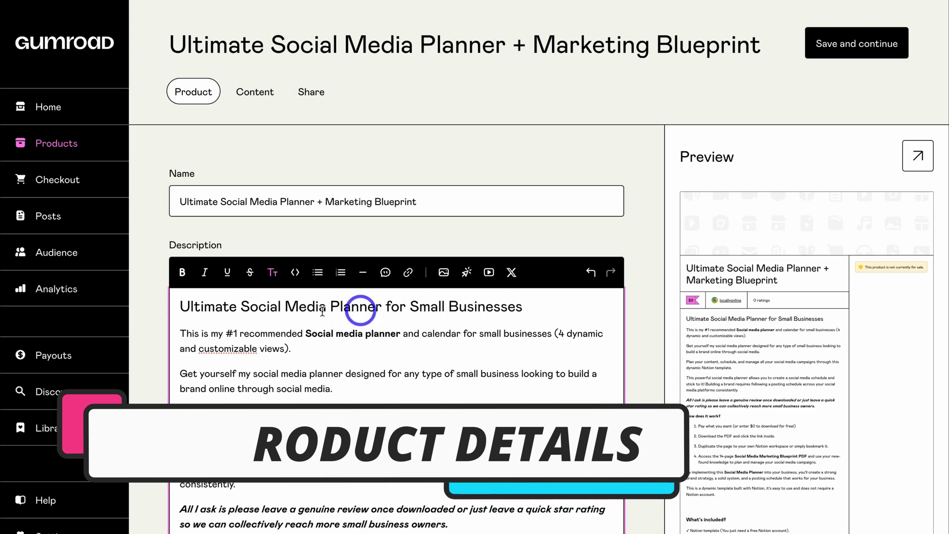
{"action": "scroll", "coordinate": [469, 324], "scroll_direction": "down", "scroll_amount": 7}
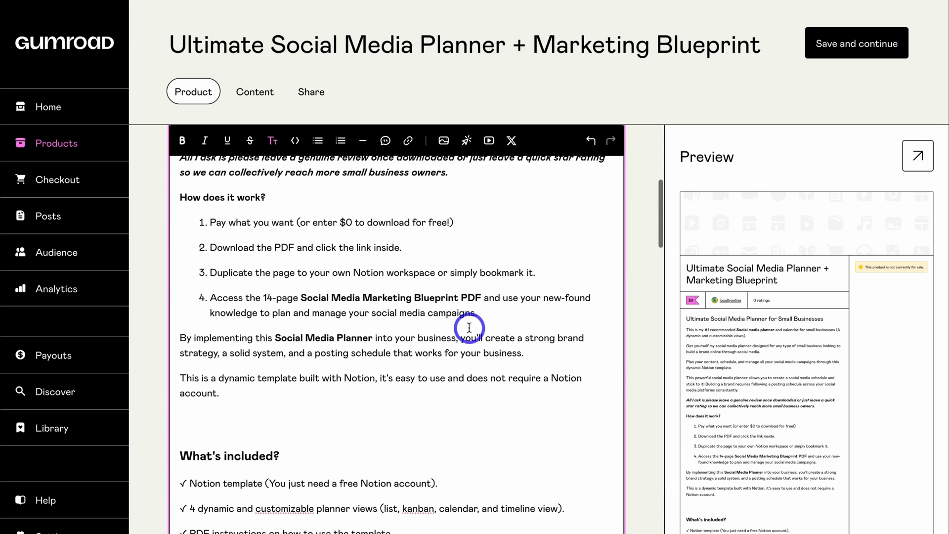
{"action": "scroll", "coordinate": [469, 327], "scroll_direction": "down", "scroll_amount": 5}
{"action": "scroll", "coordinate": [469, 327], "scroll_direction": "up", "scroll_amount": 6}
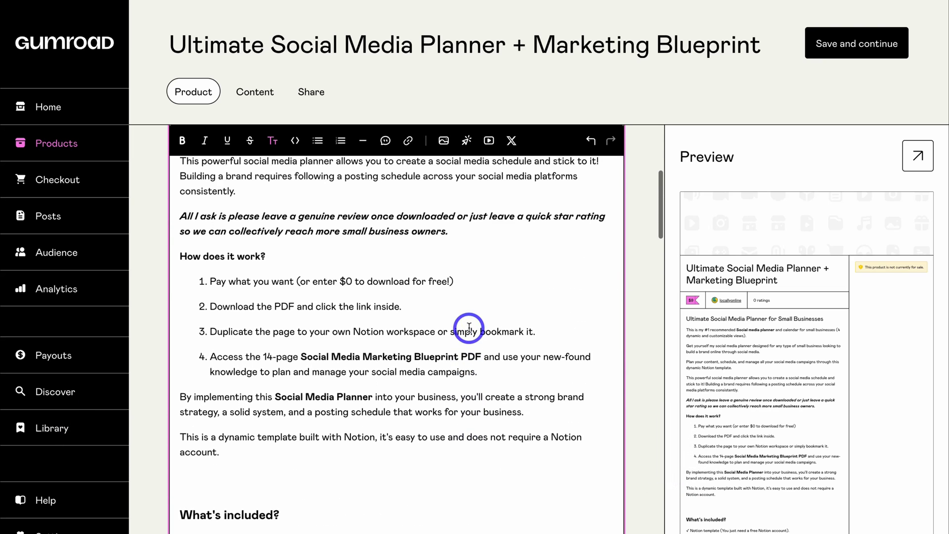
{"action": "scroll", "coordinate": [470, 328], "scroll_direction": "up", "scroll_amount": 5}
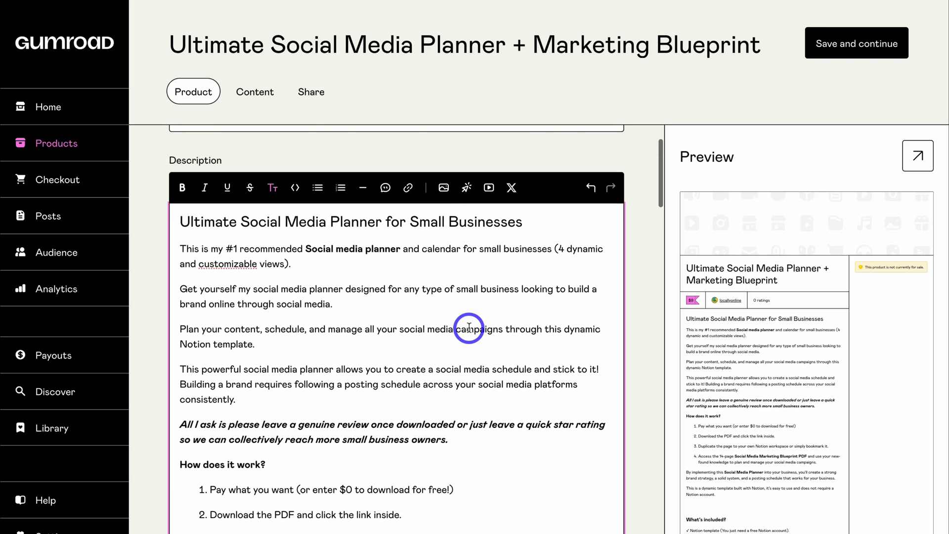
Review the description's formatting: opening paragraphs, italic review request and 'Pay what you want' step.
{"action": "left_click_drag", "start_coordinate": [261, 398], "coordinate": [178, 246]}
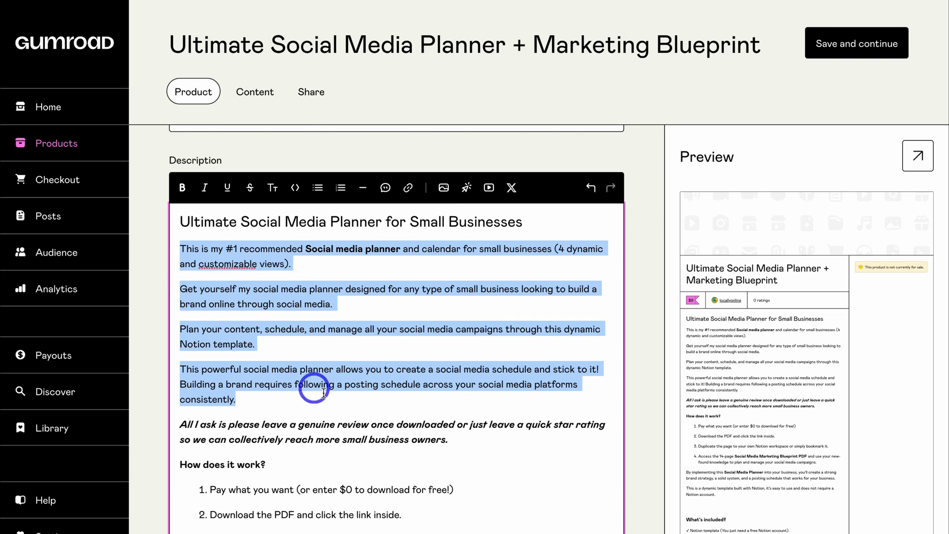
{"action": "left_click_drag", "start_coordinate": [449, 439], "coordinate": [181, 424]}
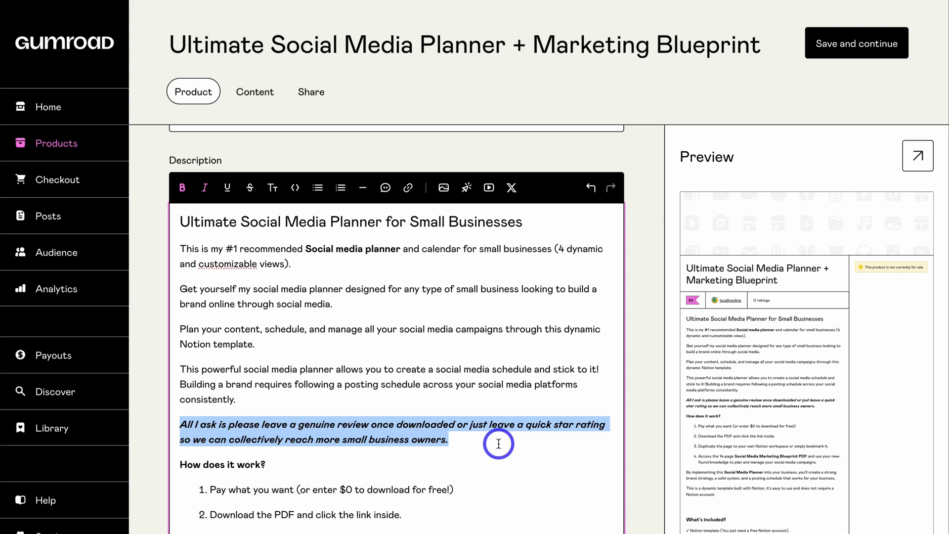
{"action": "scroll", "coordinate": [499, 444], "scroll_direction": "down", "scroll_amount": 3}
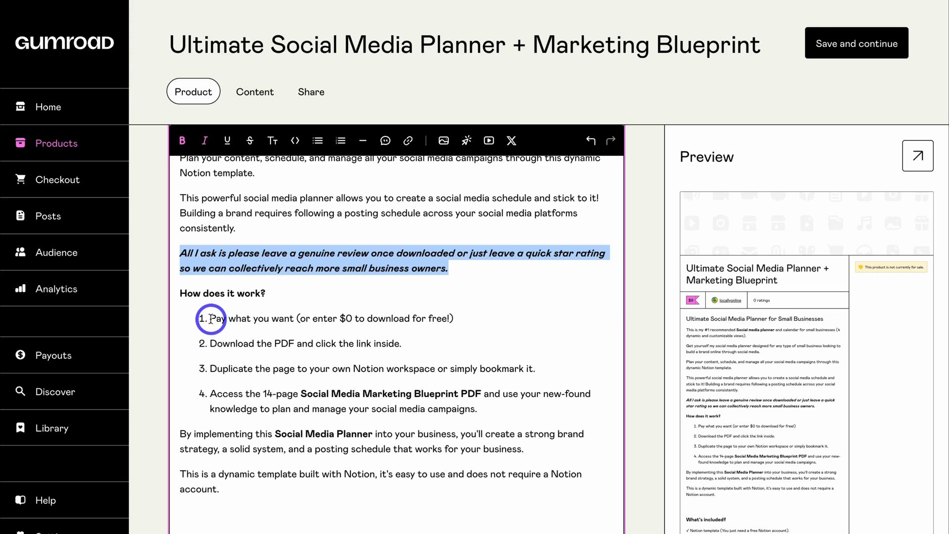
{"action": "left_click_drag", "start_coordinate": [210, 318], "coordinate": [298, 318]}
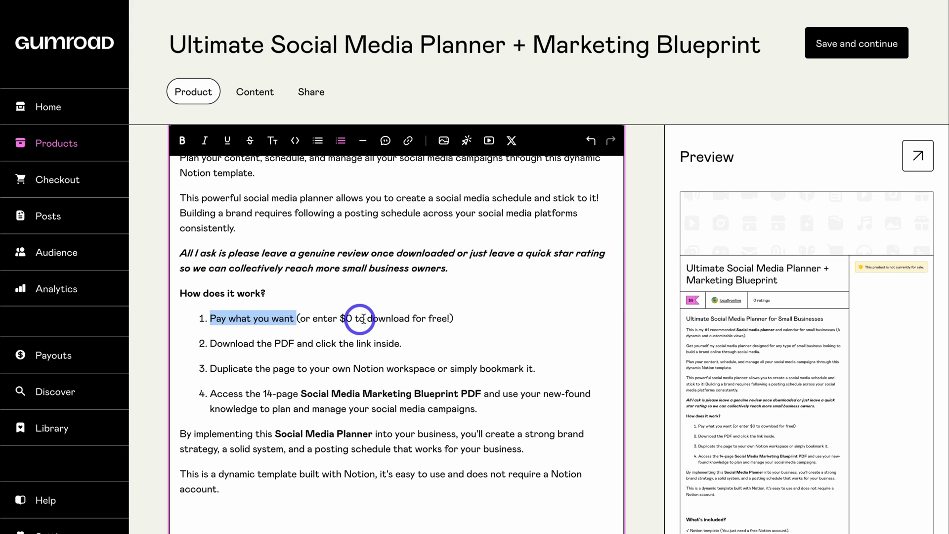
{"action": "left_click", "coordinate": [464, 319]}
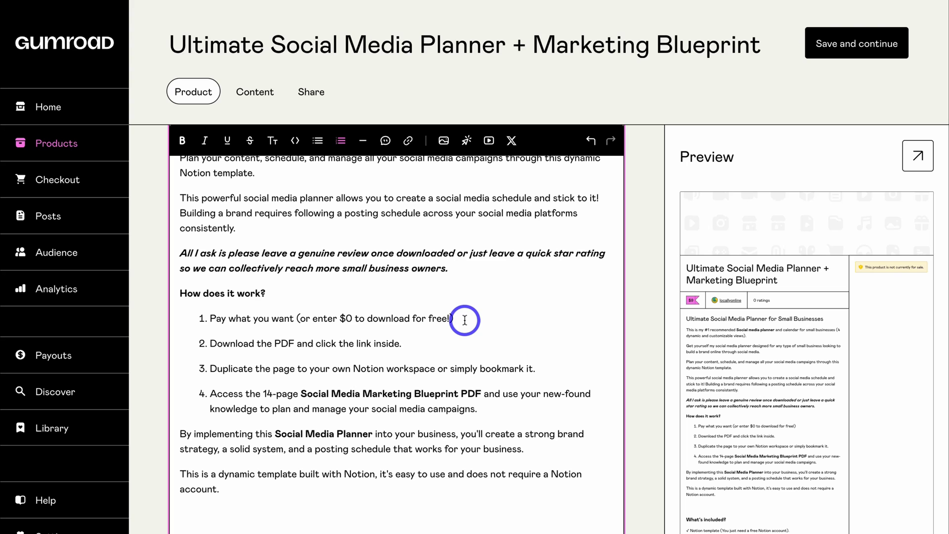
{"action": "scroll", "coordinate": [464, 320], "scroll_direction": "down", "scroll_amount": 2}
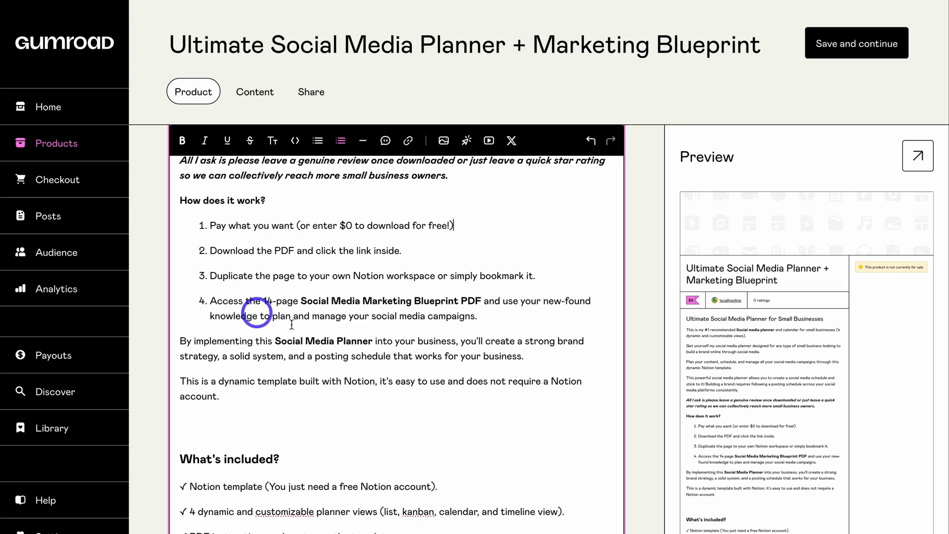
{"action": "scroll", "coordinate": [379, 331], "scroll_direction": "down", "scroll_amount": 5}
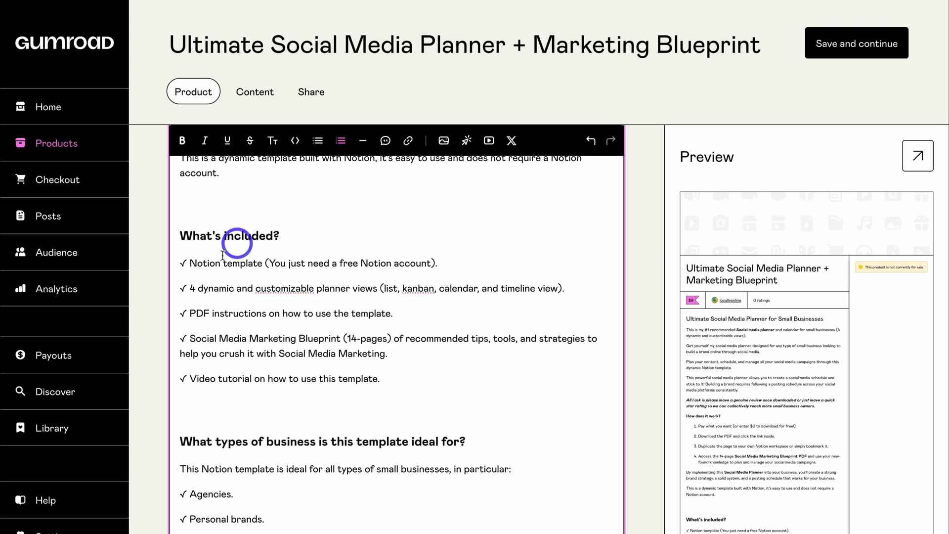
{"action": "scroll", "coordinate": [330, 354], "scroll_direction": "down", "scroll_amount": 4}
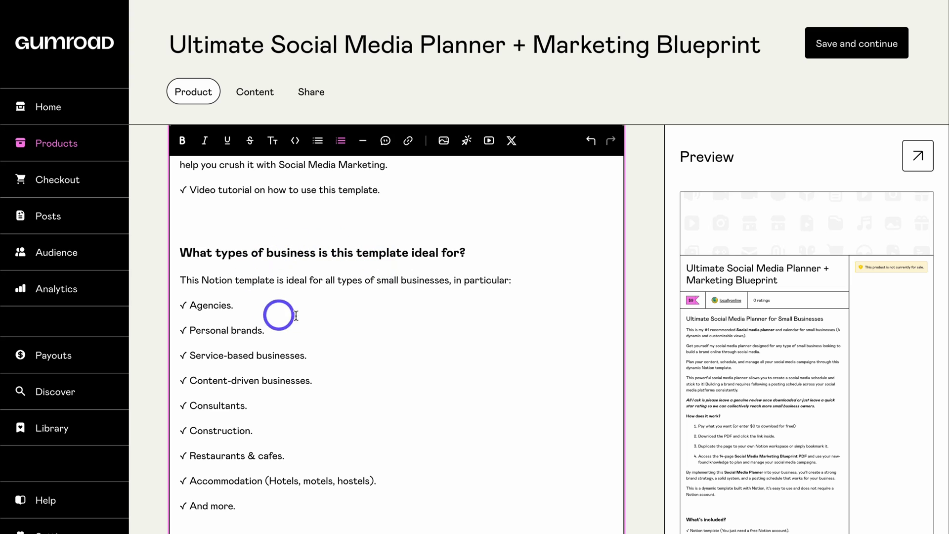
{"action": "scroll", "coordinate": [329, 369], "scroll_direction": "down", "scroll_amount": 5}
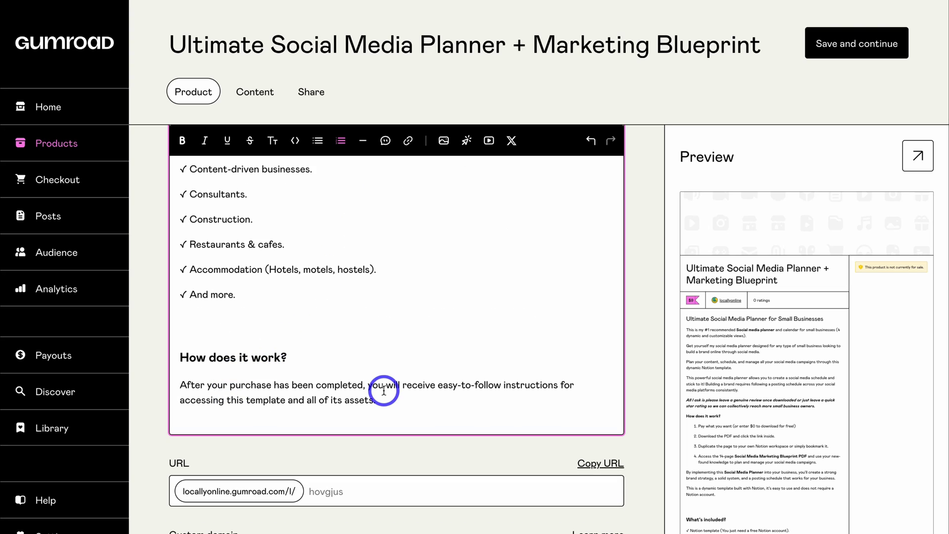
Set the product URL slug to social-media-planner.
{"action": "scroll", "coordinate": [385, 391], "scroll_direction": "down", "scroll_amount": 3}
{"action": "left_click", "coordinate": [330, 380]}
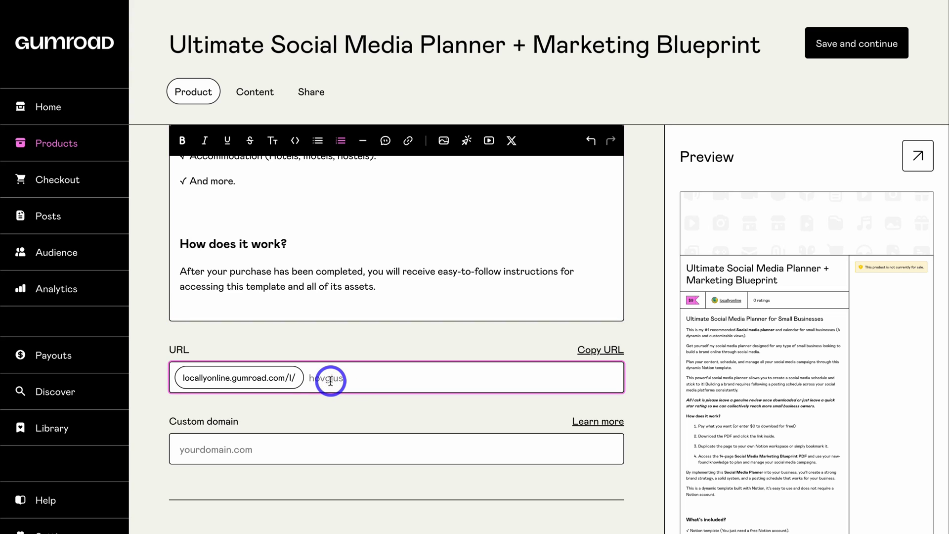
{"action": "type", "text": "social-media-planner"}
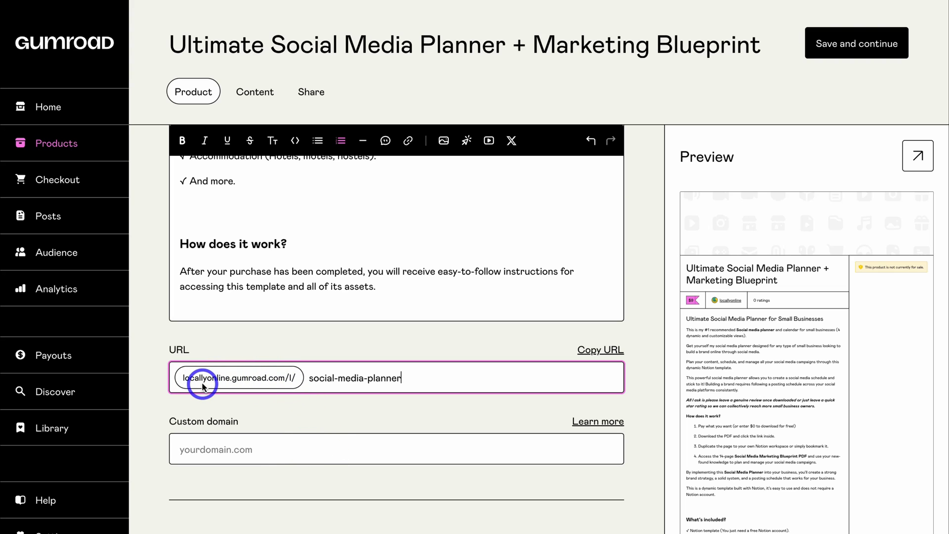
Upload Social media Planner.png from the computer as the product cover.
{"action": "scroll", "coordinate": [246, 388], "scroll_direction": "down", "scroll_amount": 4}
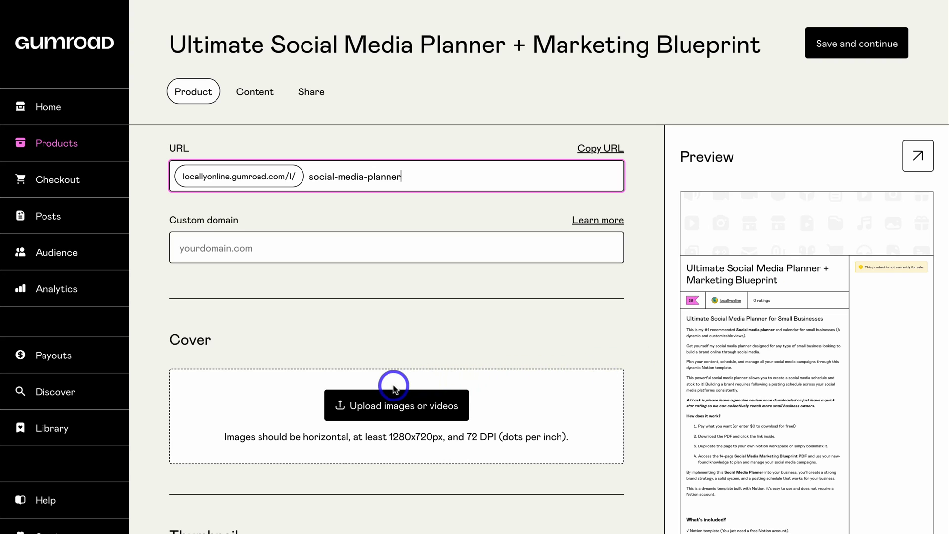
{"action": "left_click", "coordinate": [405, 408]}
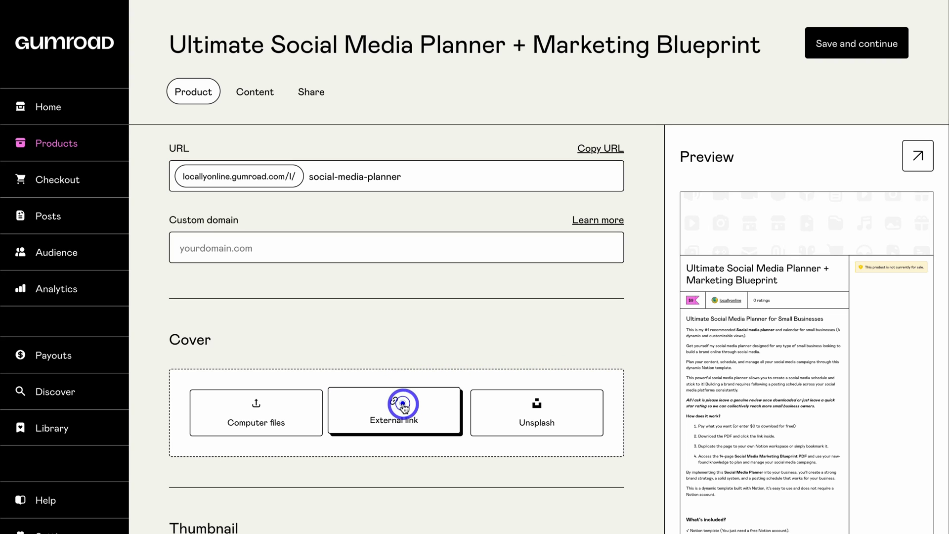
{"action": "left_click", "coordinate": [265, 413]}
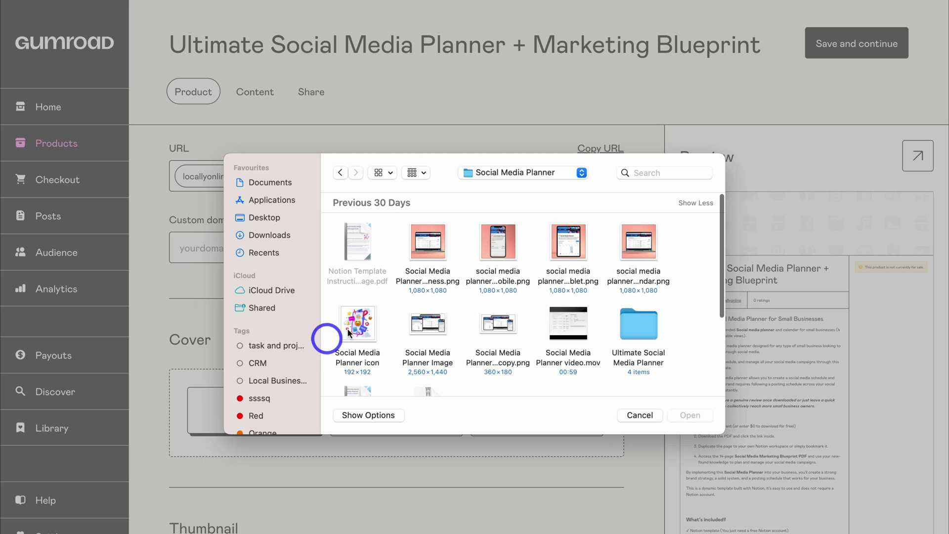
{"action": "scroll", "coordinate": [424, 312], "scroll_direction": "down", "scroll_amount": 5}
{"action": "left_click", "coordinate": [357, 354]}
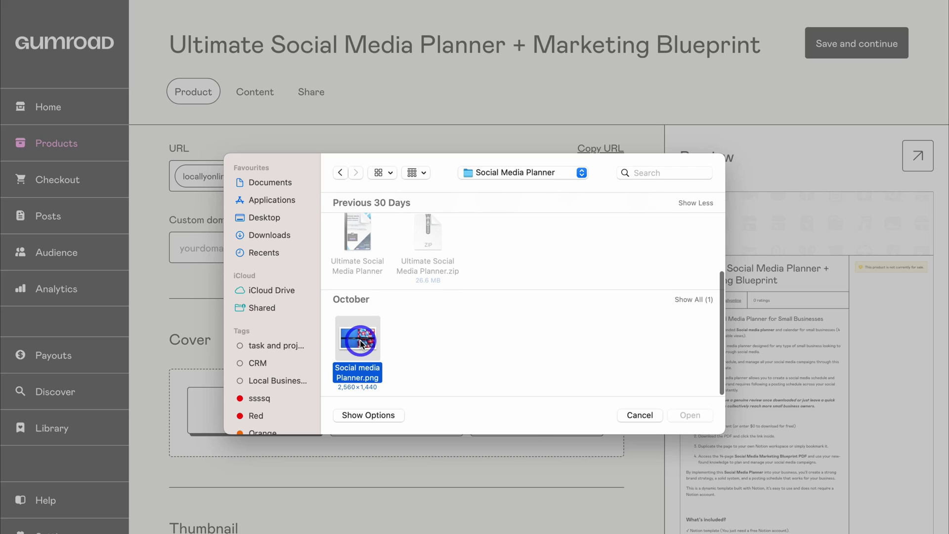
{"action": "left_click", "coordinate": [690, 415]}
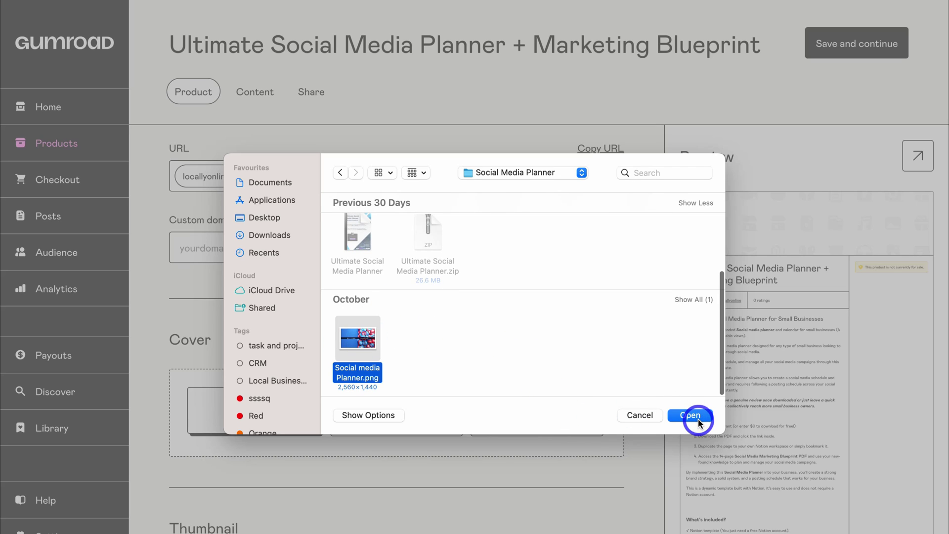
{"action": "scroll", "coordinate": [648, 416], "scroll_direction": "down", "scroll_amount": 4}
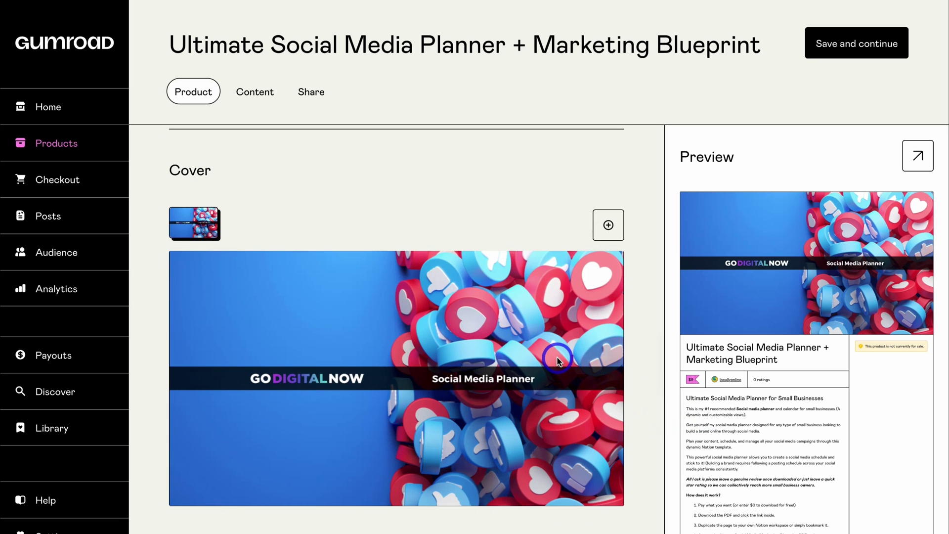
{"action": "scroll", "coordinate": [558, 357], "scroll_direction": "up", "scroll_amount": 1}
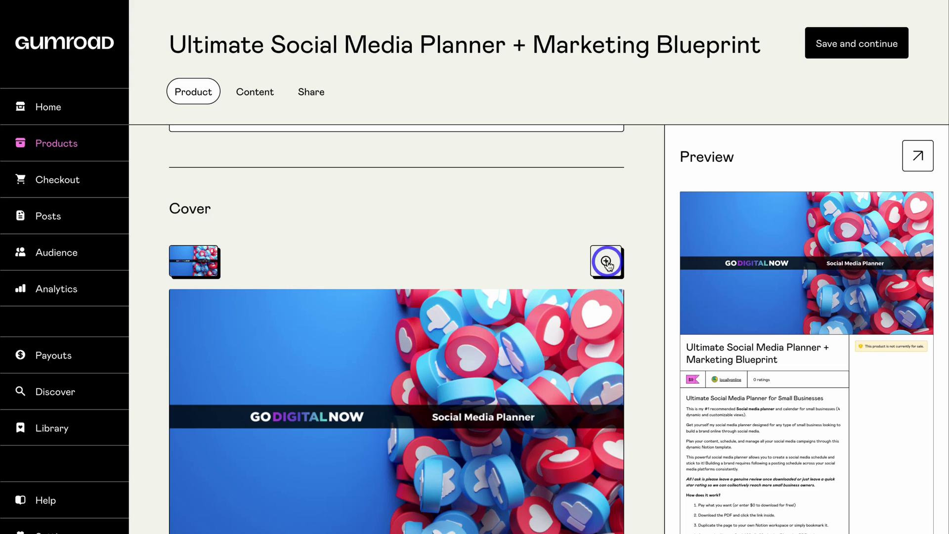
Add Social Media Planner video.mov as a second cover after the image.
{"action": "left_click", "coordinate": [607, 263]}
{"action": "left_click", "coordinate": [481, 305]}
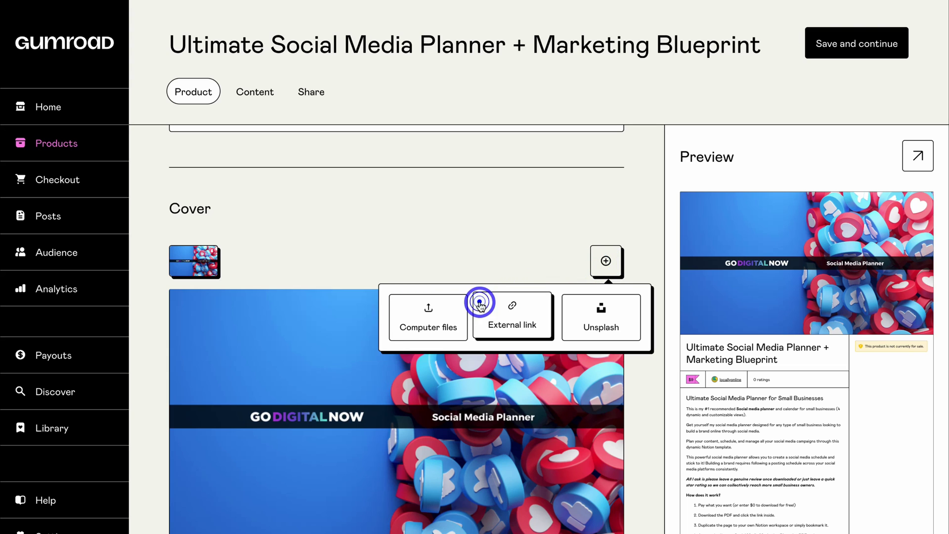
{"action": "left_click", "coordinate": [436, 319]}
{"action": "left_click", "coordinate": [568, 329]}
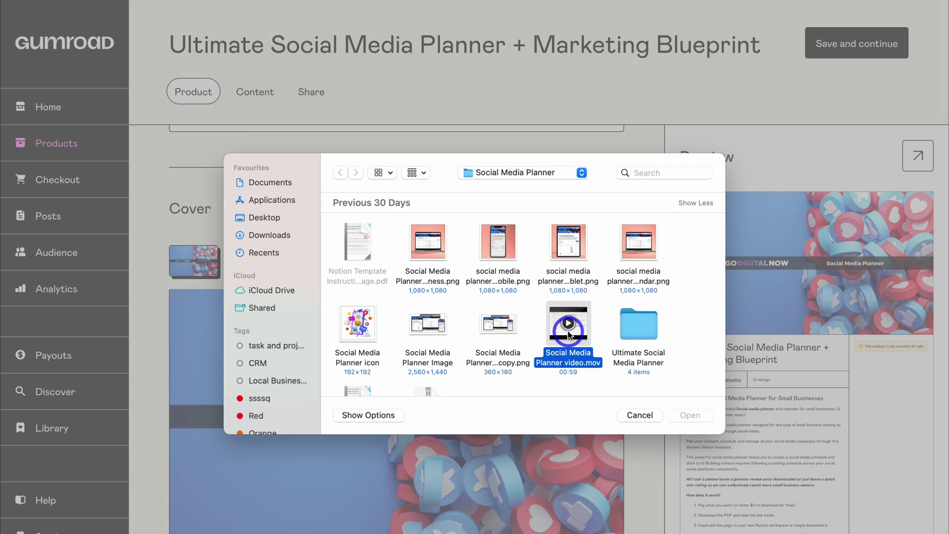
{"action": "left_click", "coordinate": [692, 415]}
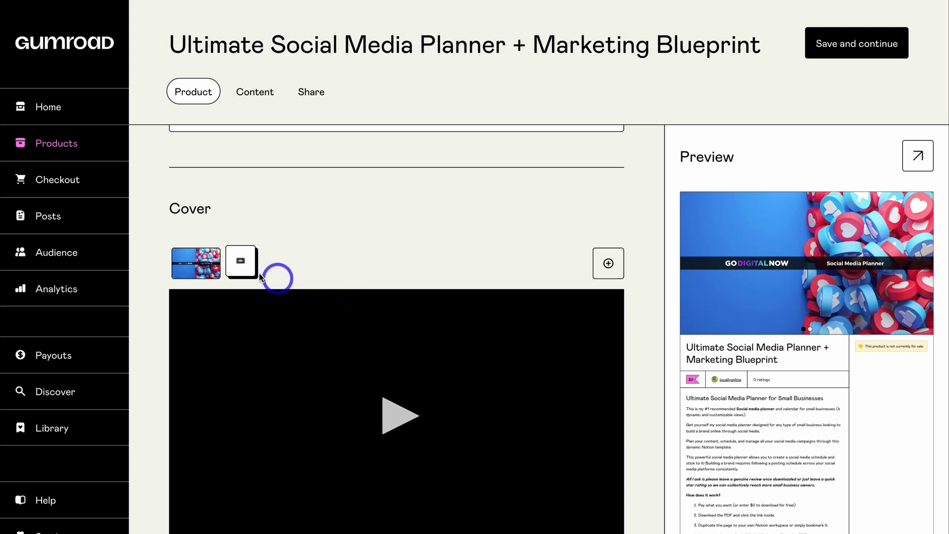
{"action": "mouse_move", "coordinate": [242, 261]}
{"action": "left_mouse_down"}
{"action": "mouse_move", "coordinate": [183, 270]}
{"action": "mouse_move", "coordinate": [247, 259]}
{"action": "left_mouse_up"}
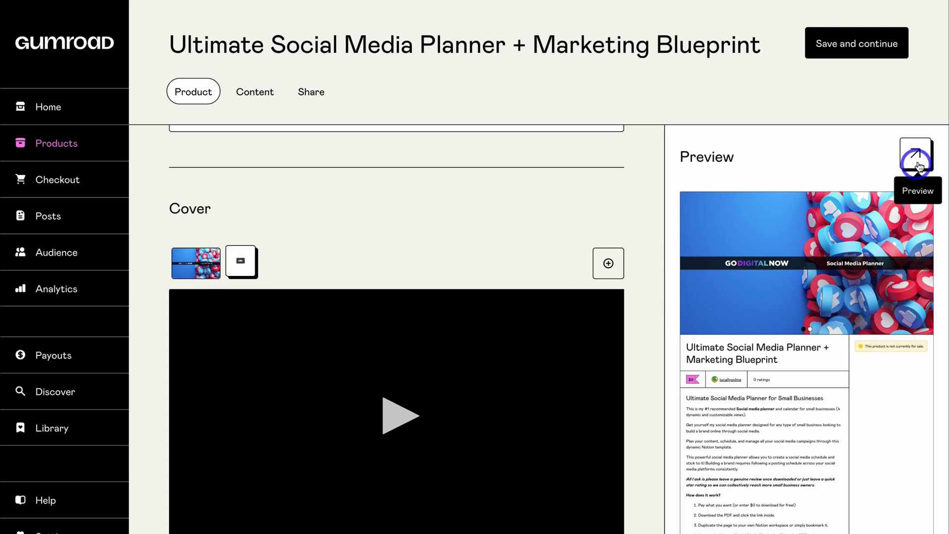
Insert the Social Media Planner Image on the empty line after the Notion note.
{"action": "scroll", "coordinate": [504, 209], "scroll_direction": "up", "scroll_amount": 10}
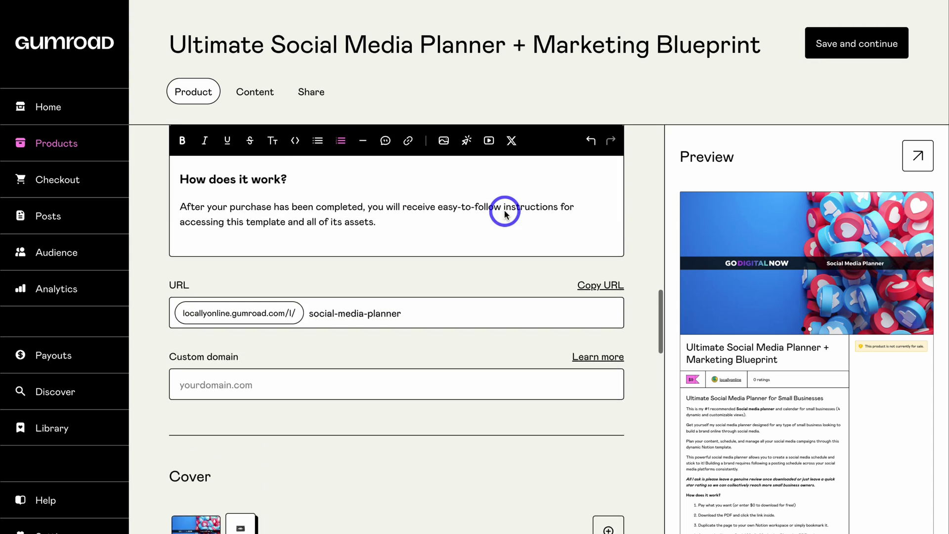
{"action": "scroll", "coordinate": [504, 209], "scroll_direction": "up", "scroll_amount": 3}
{"action": "scroll", "coordinate": [503, 210], "scroll_direction": "down", "scroll_amount": 1}
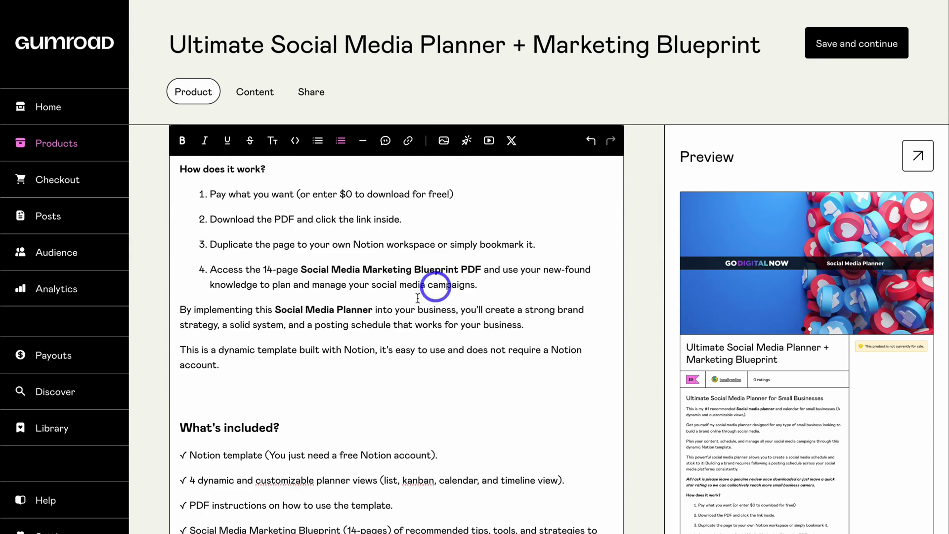
{"action": "left_click", "coordinate": [195, 393]}
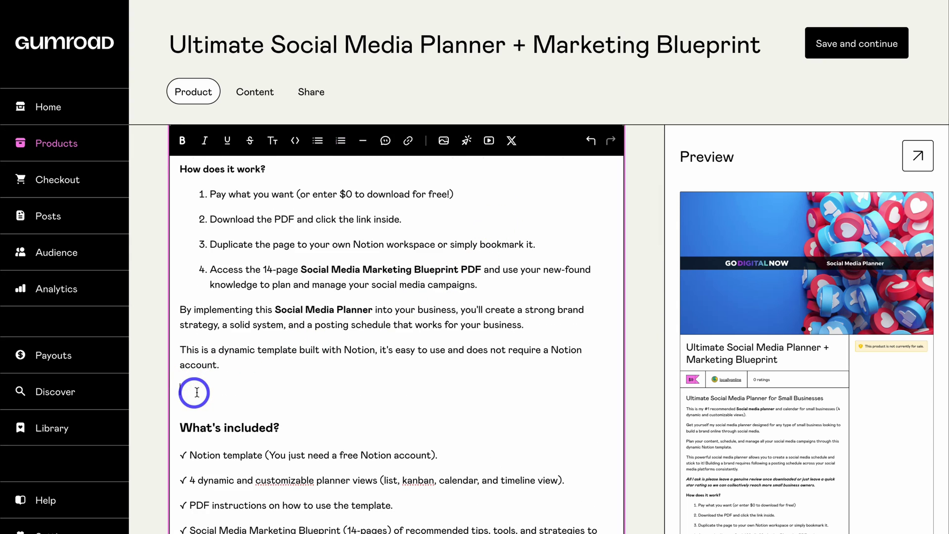
{"action": "left_click", "coordinate": [442, 141]}
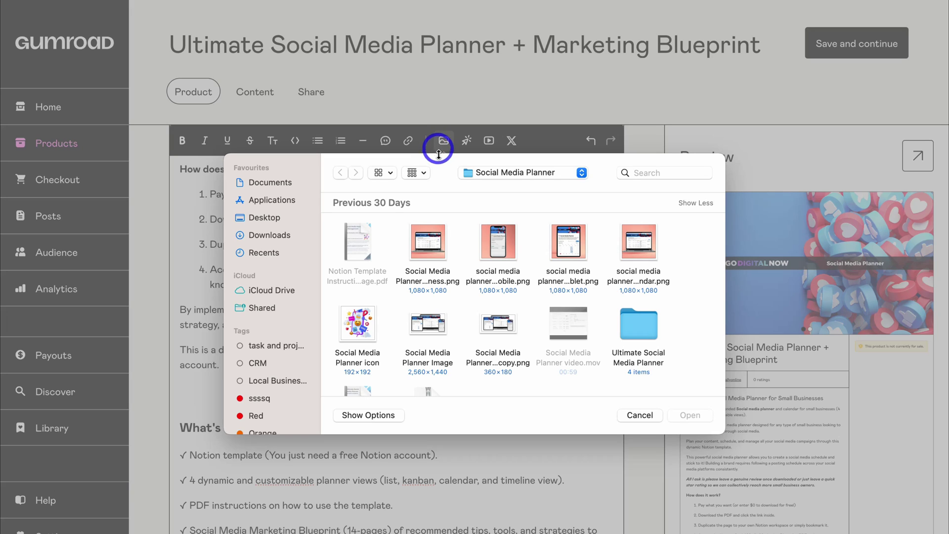
{"action": "left_click", "coordinate": [435, 324]}
{"action": "left_click", "coordinate": [692, 413]}
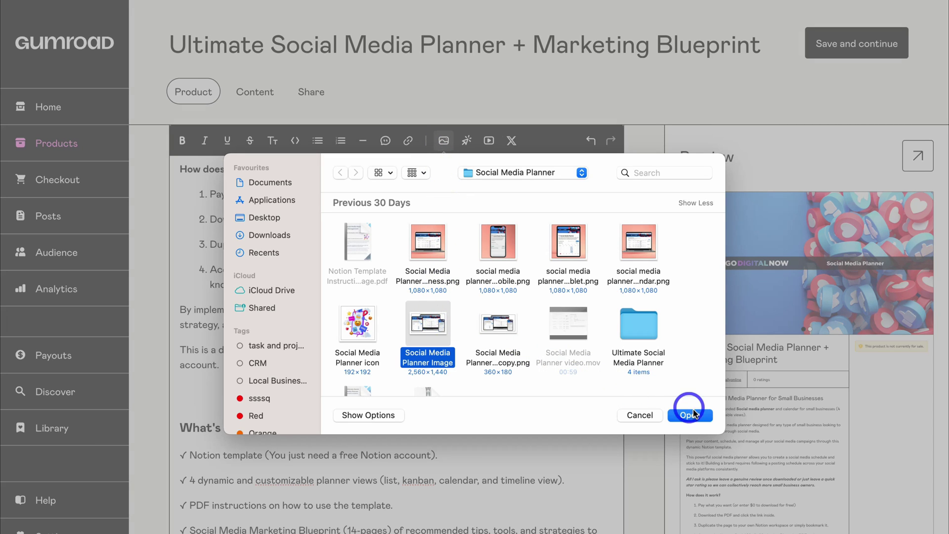
Delete the blank line left below the inserted mockup image.
{"action": "scroll", "coordinate": [543, 404], "scroll_direction": "up", "scroll_amount": 3}
{"action": "scroll", "coordinate": [542, 405], "scroll_direction": "down", "scroll_amount": 6}
{"action": "left_click", "coordinate": [714, 400]}
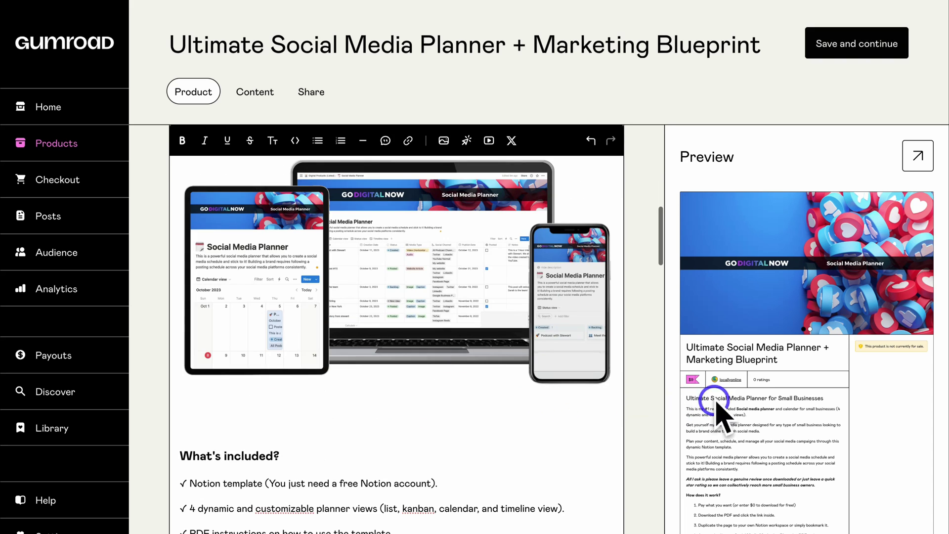
{"action": "scroll", "coordinate": [742, 401], "scroll_direction": "down", "scroll_amount": 8}
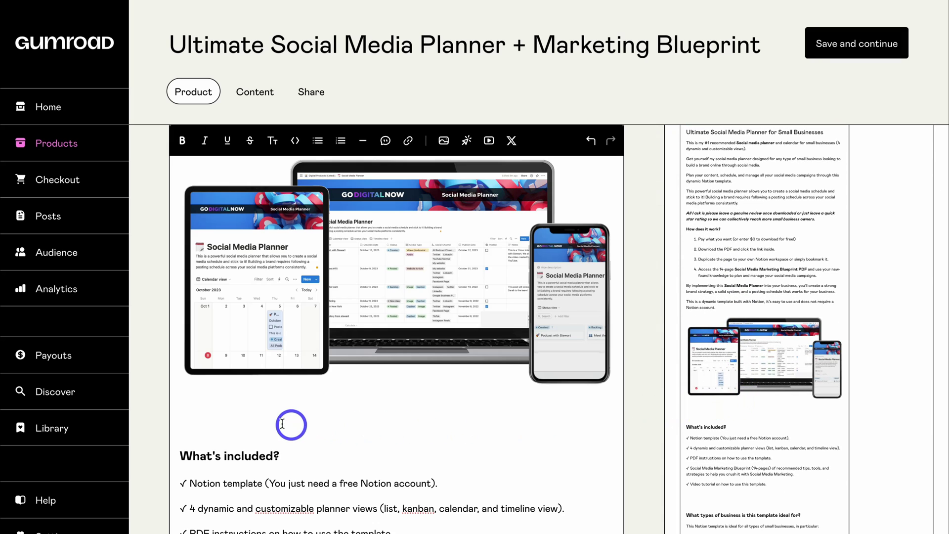
{"action": "left_click", "coordinate": [281, 424]}
{"action": "key", "text": "BackSpace"}
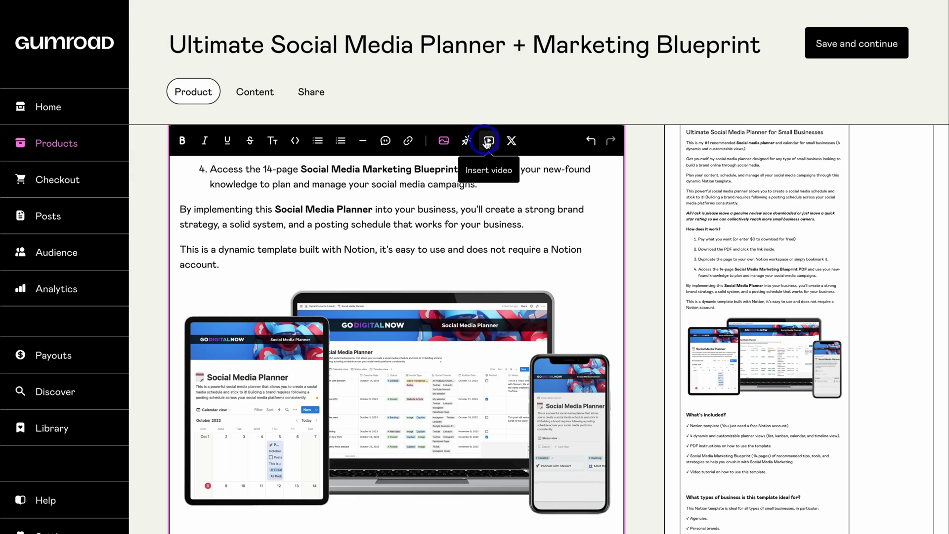
{"action": "scroll", "coordinate": [527, 230], "scroll_direction": "down", "scroll_amount": 15}
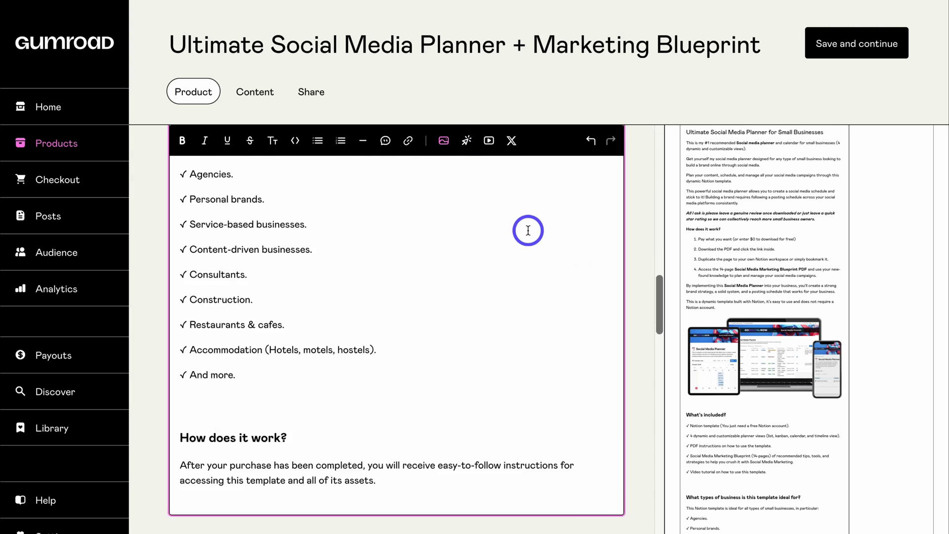
{"action": "scroll", "coordinate": [528, 231], "scroll_direction": "down", "scroll_amount": 10}
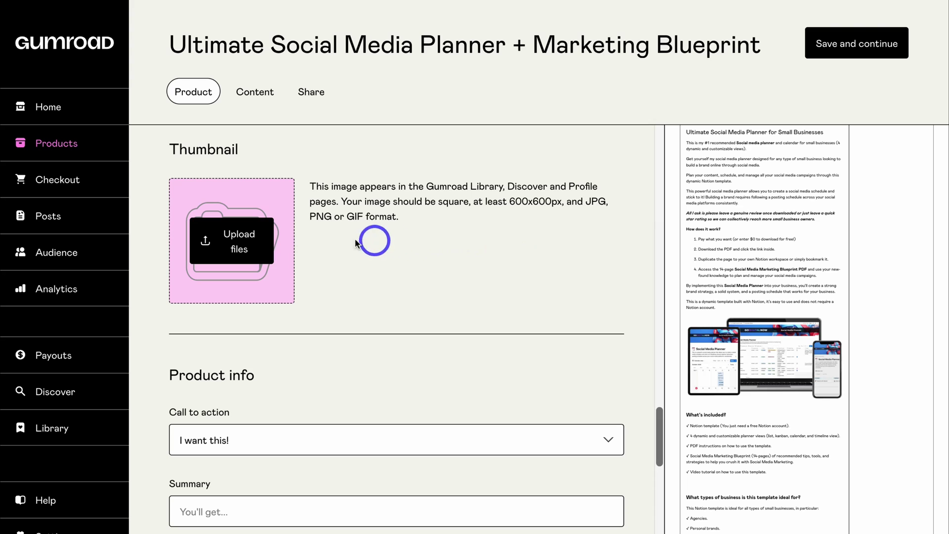
Upload the laptop calendar PNG from the computer as the product thumbnail.
{"action": "left_click", "coordinate": [234, 240]}
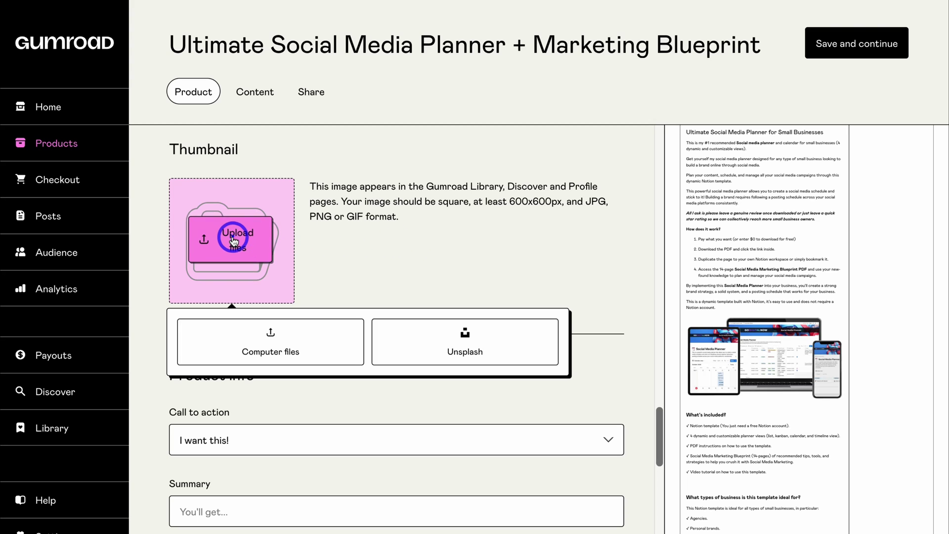
{"action": "left_click", "coordinate": [261, 345]}
{"action": "left_click", "coordinate": [635, 245]}
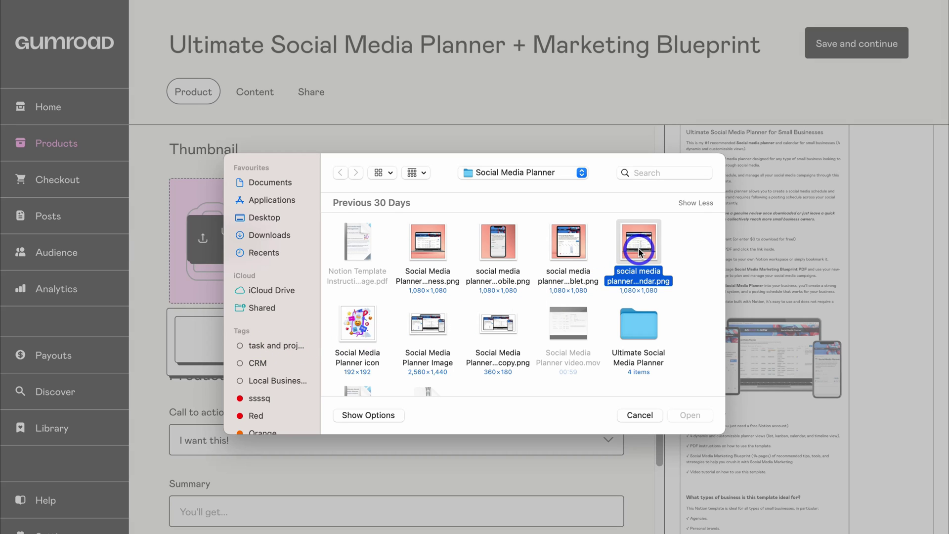
{"action": "left_click", "coordinate": [695, 417]}
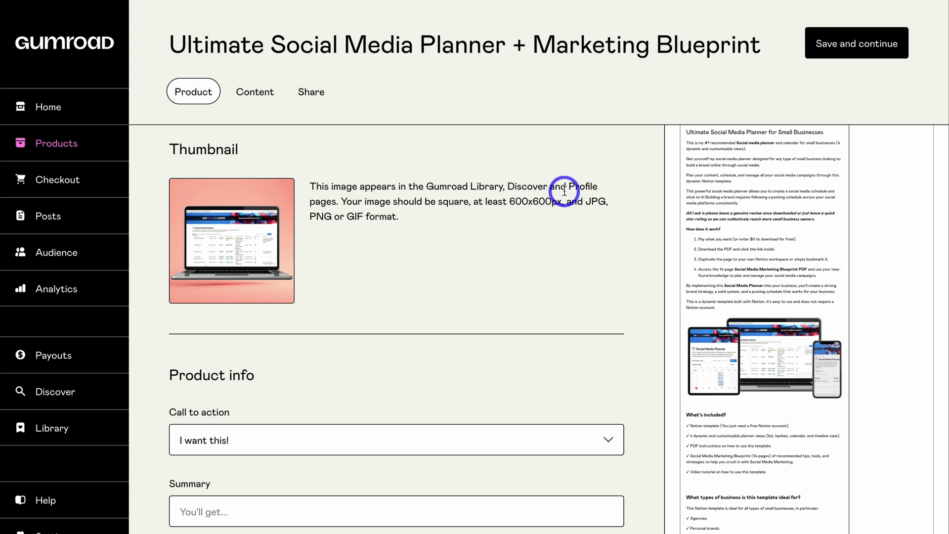
{"action": "scroll", "coordinate": [455, 216], "scroll_direction": "down", "scroll_amount": 4}
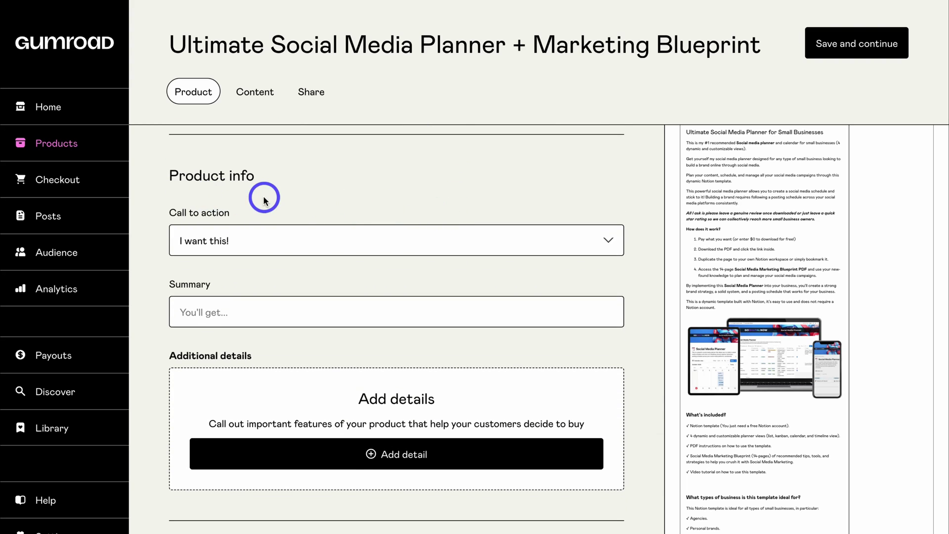
Keep 'I want this!' as the call to action.
{"action": "left_click", "coordinate": [281, 241]}
{"action": "left_click", "coordinate": [316, 202]}
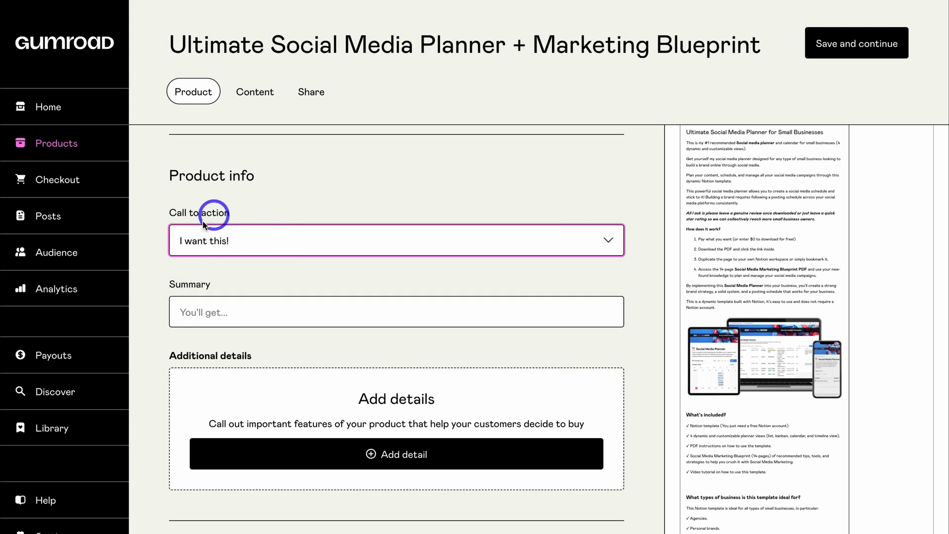
{"action": "left_click", "coordinate": [246, 241]}
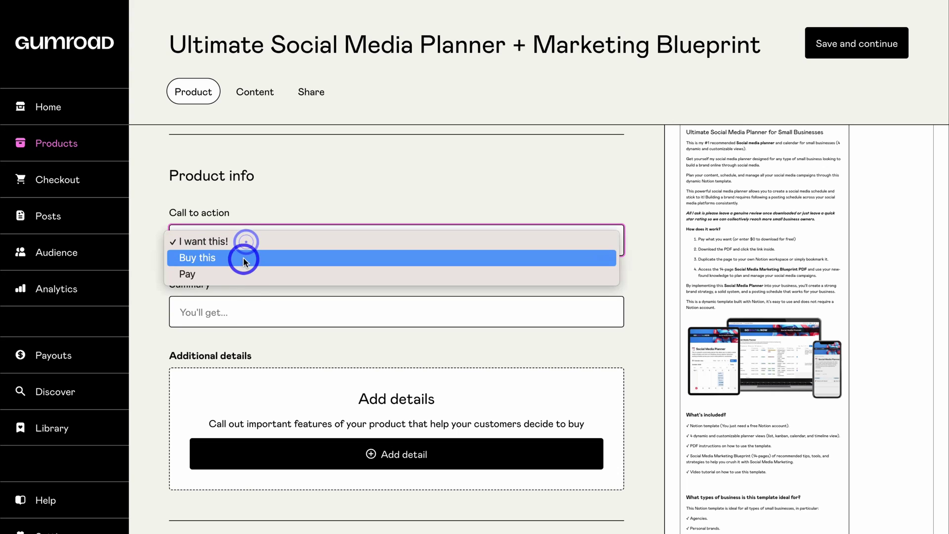
{"action": "left_click", "coordinate": [328, 205]}
Set the summary to 'My Customizable Social Media Planner & 14 Page Marketing Blueprint' and add a detail row.
{"action": "left_click", "coordinate": [260, 308]}
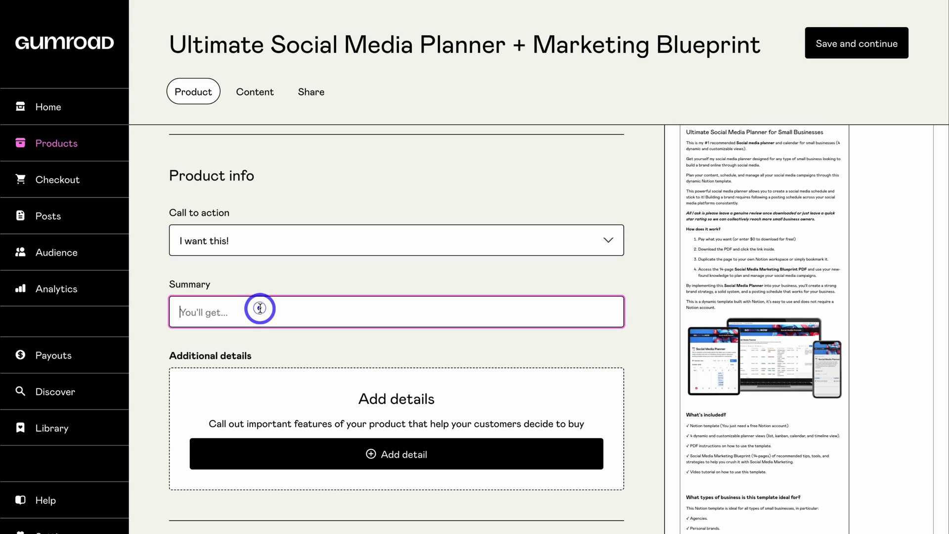
{"action": "type", "text": "My Customizable Social Media Planner & 14 Page Marketing Blueprint"}
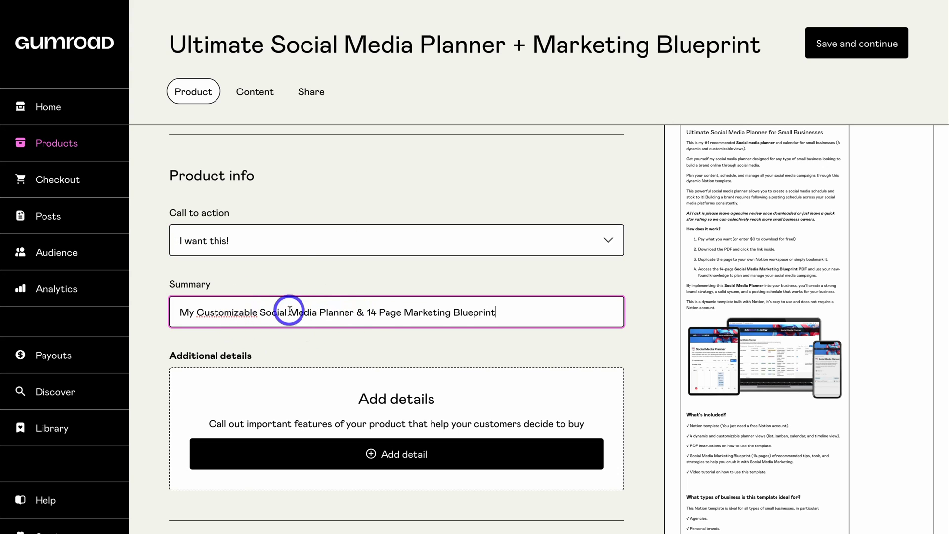
{"action": "scroll", "coordinate": [742, 311], "scroll_direction": "up", "scroll_amount": 5}
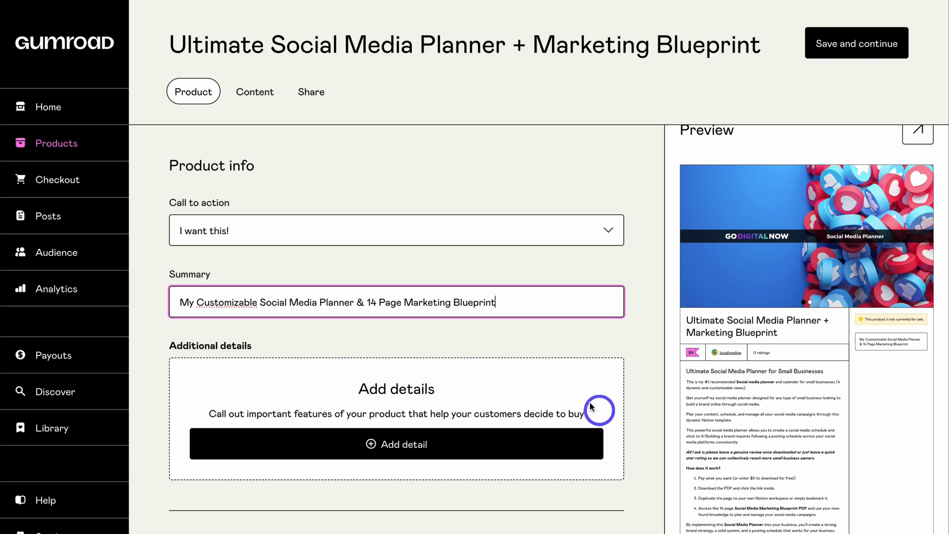
{"action": "left_click", "coordinate": [413, 445]}
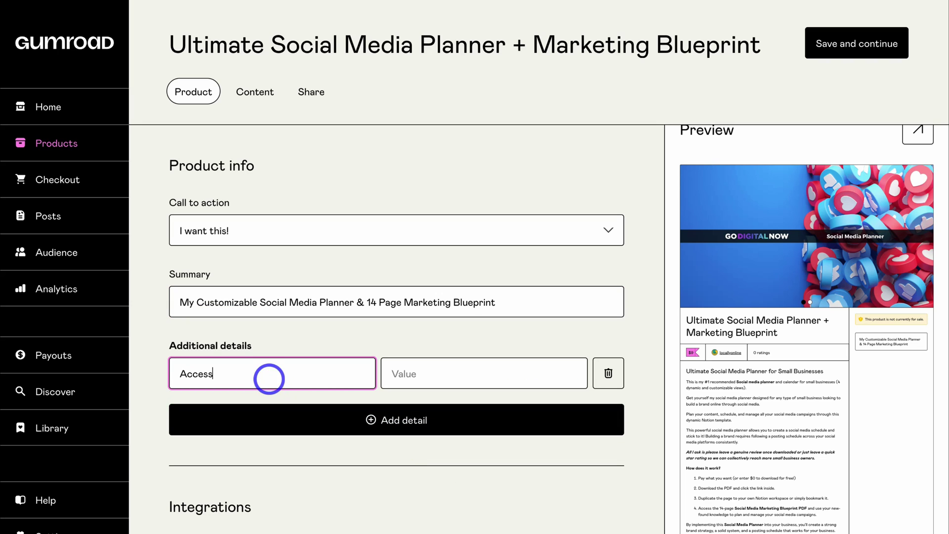
Add the details Access: Lifetime and Updates: Included.
{"action": "left_click", "coordinate": [402, 374]}
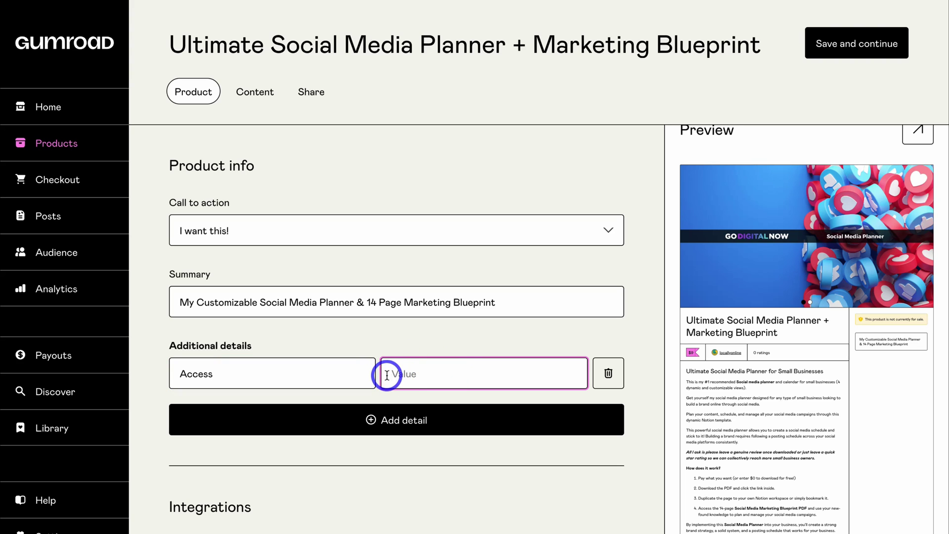
{"action": "type", "text": "Lifetime"}
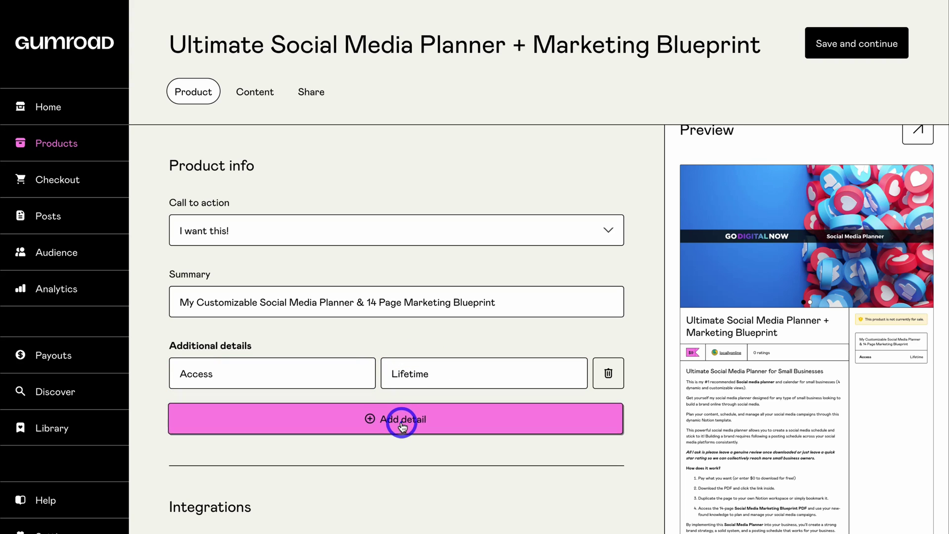
{"action": "left_click", "coordinate": [402, 420]}
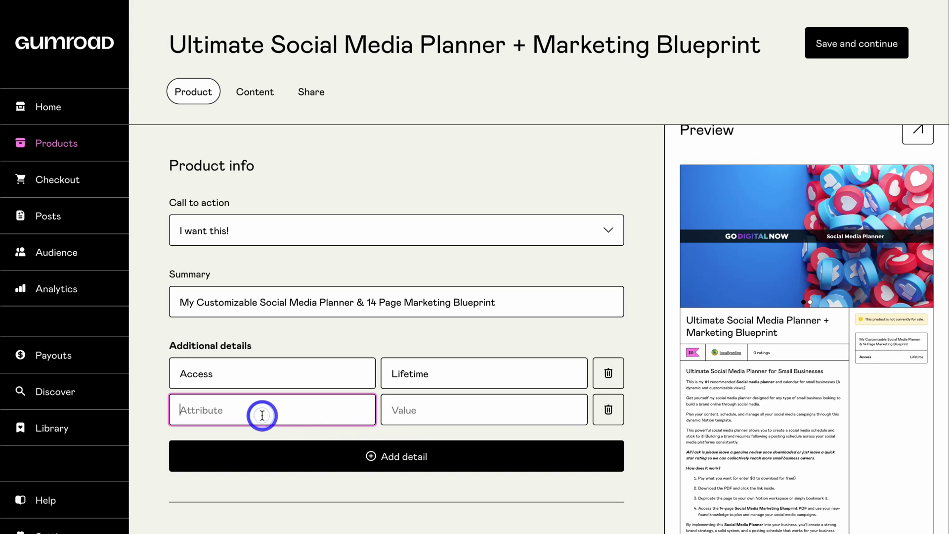
{"action": "left_click", "coordinate": [412, 412]}
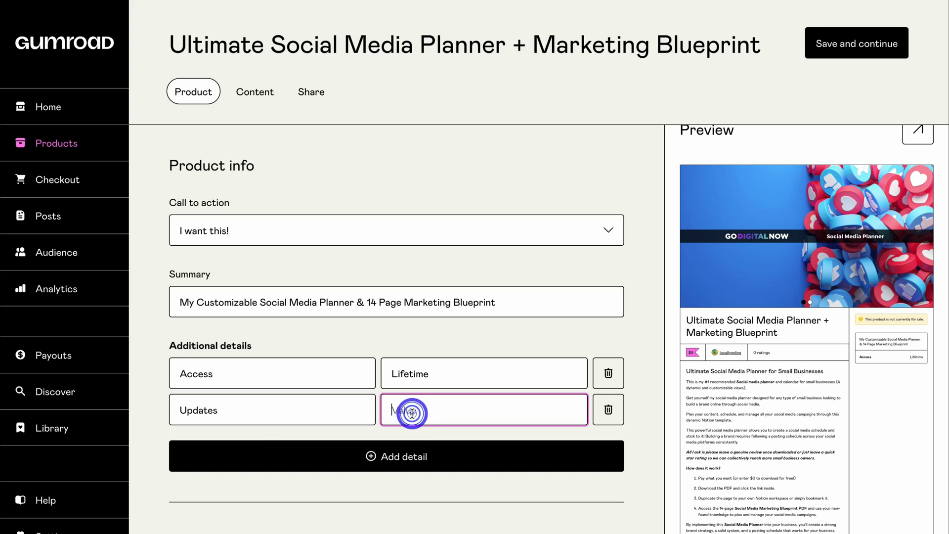
{"action": "type", "text": "Included"}
Add a Price detail reading 'Free! Or pay what you think is fair'.
{"action": "left_click", "coordinate": [417, 447]}
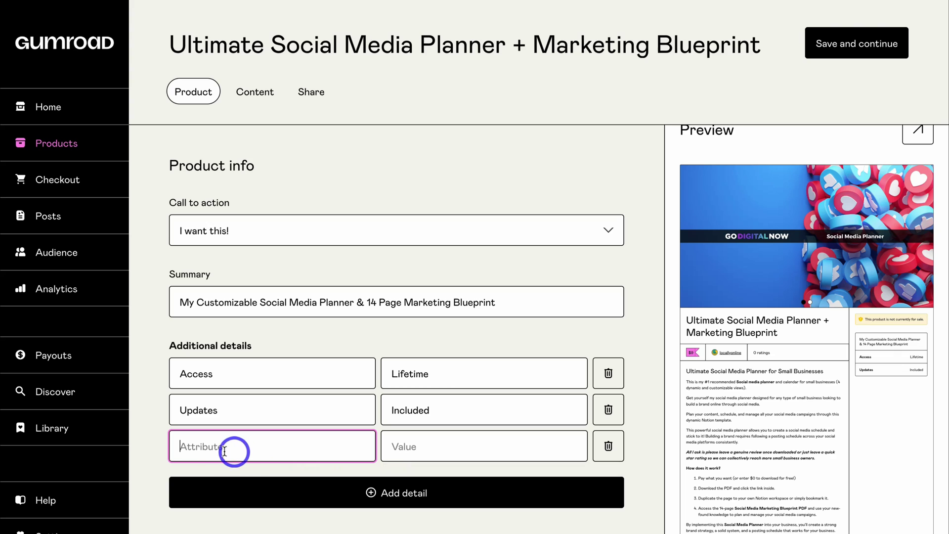
{"action": "type", "text": "Price"}
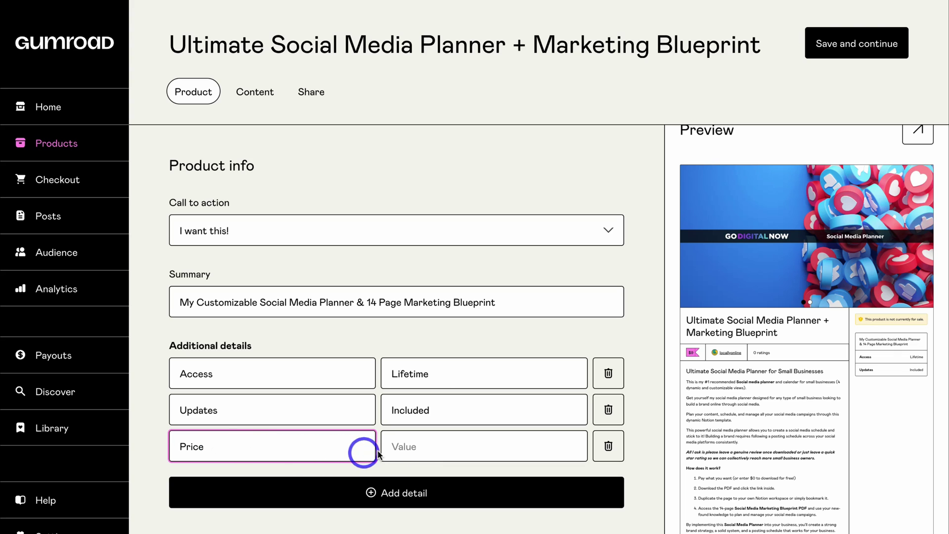
{"action": "left_click", "coordinate": [418, 448]}
{"action": "type", "text": "Free! Or pay what you think is fair"}
{"action": "left_click", "coordinate": [422, 449]}
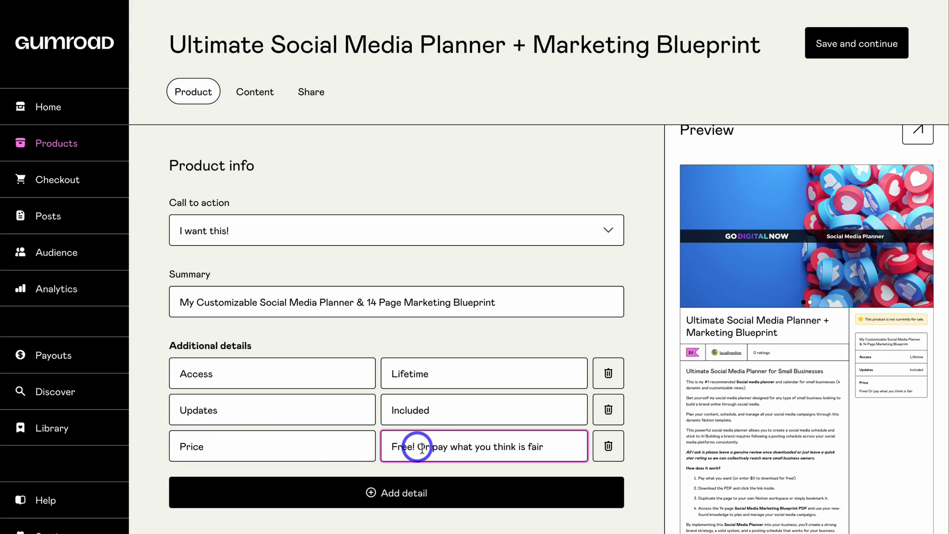
{"action": "left_click", "coordinate": [544, 446]}
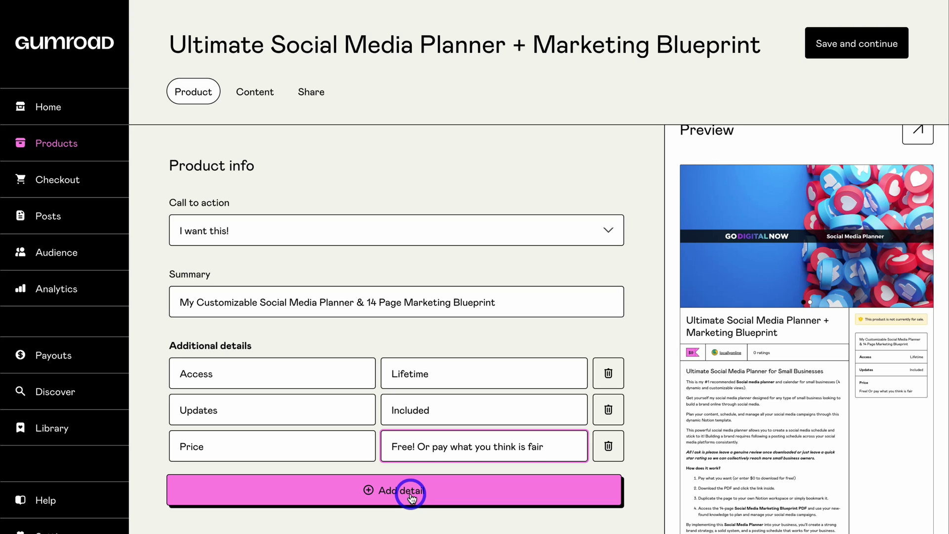
{"action": "scroll", "coordinate": [412, 494], "scroll_direction": "down", "scroll_amount": 7}
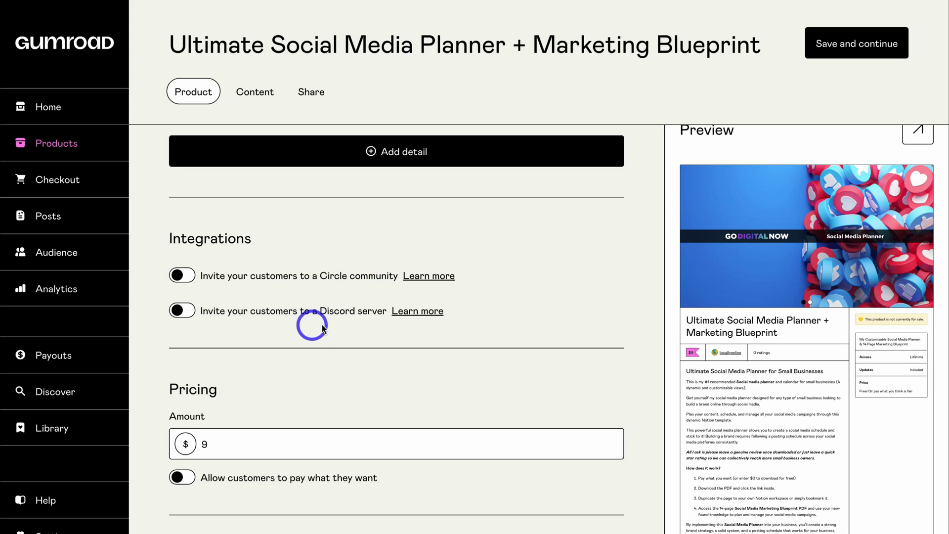
Change the price amount from 9 to 0 and enter a $9 suggested amount.
{"action": "scroll", "coordinate": [366, 328], "scroll_direction": "down", "scroll_amount": 3}
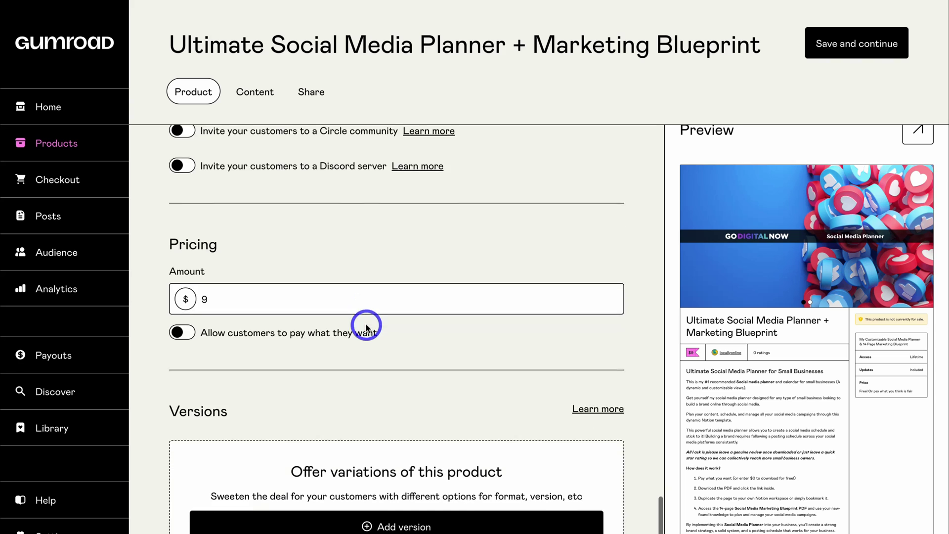
{"action": "left_click", "coordinate": [231, 277]}
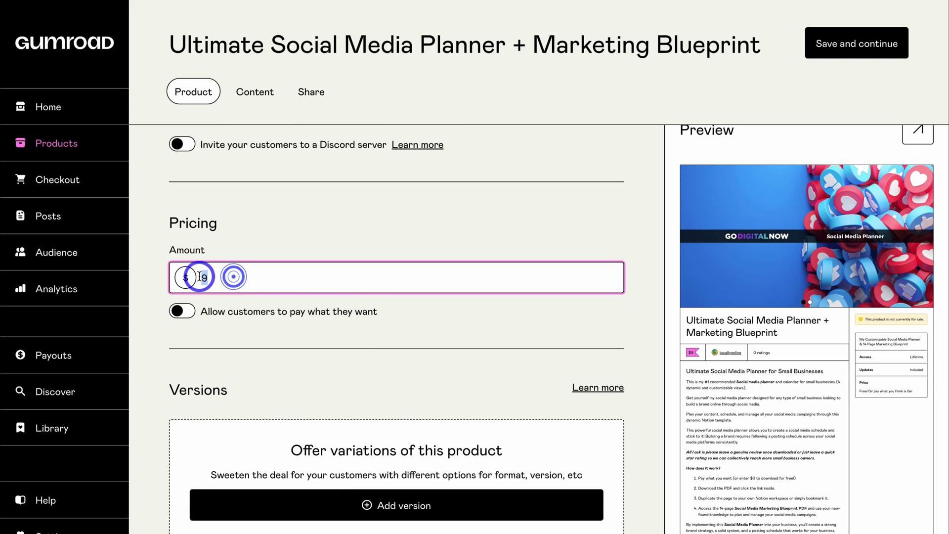
{"action": "double_click", "coordinate": [201, 277]}
{"action": "type", "text": "0+"}
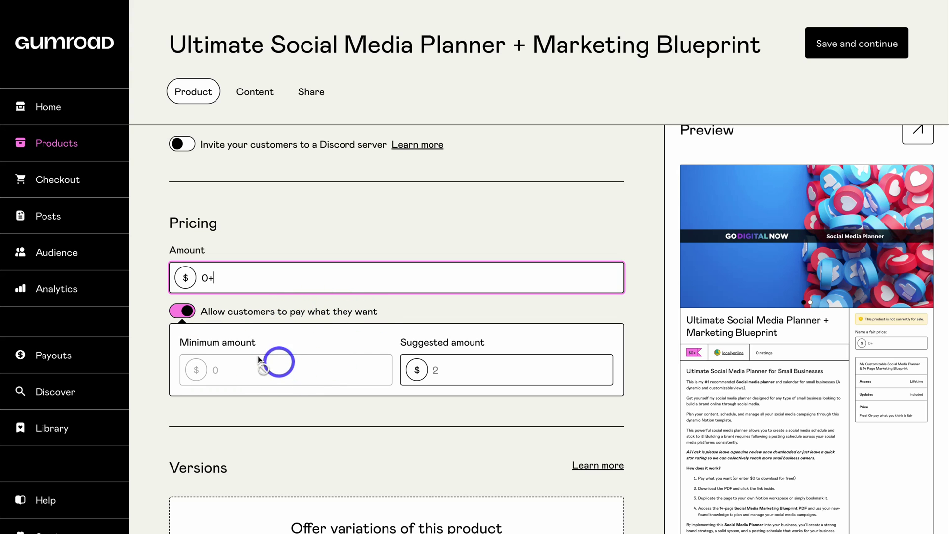
{"action": "left_click", "coordinate": [454, 373]}
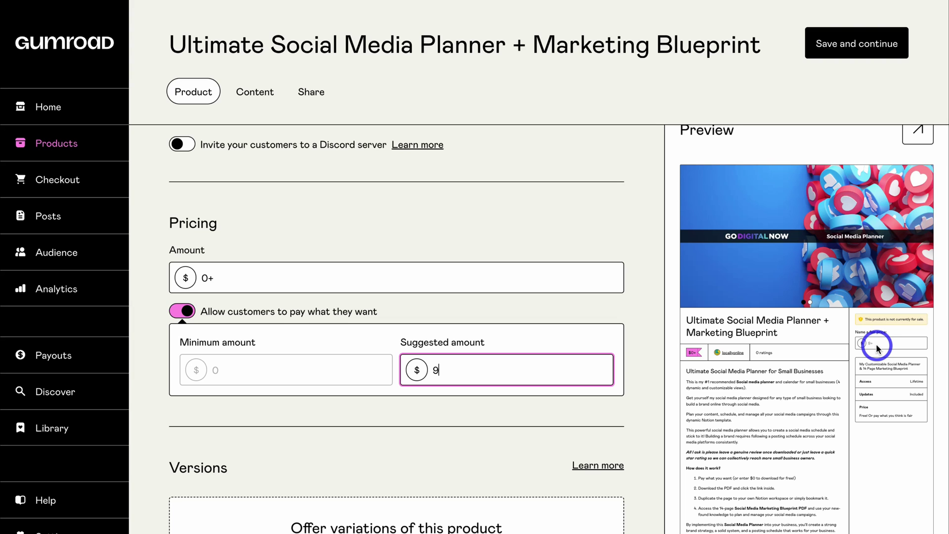
{"action": "scroll", "coordinate": [568, 428], "scroll_direction": "down", "scroll_amount": 5}
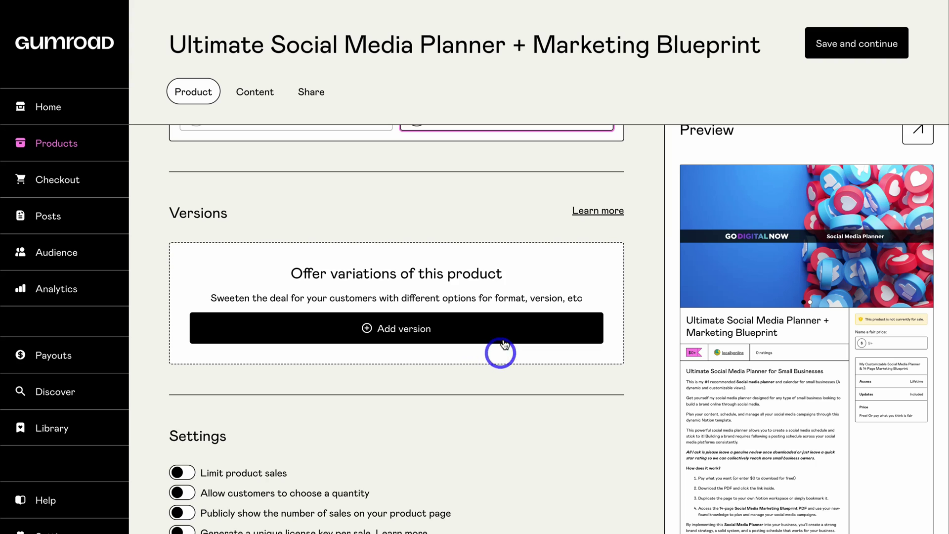
Check the store-page preview and full product page, then save and continue to Content.
{"action": "scroll", "coordinate": [445, 370], "scroll_direction": "down", "scroll_amount": 2}
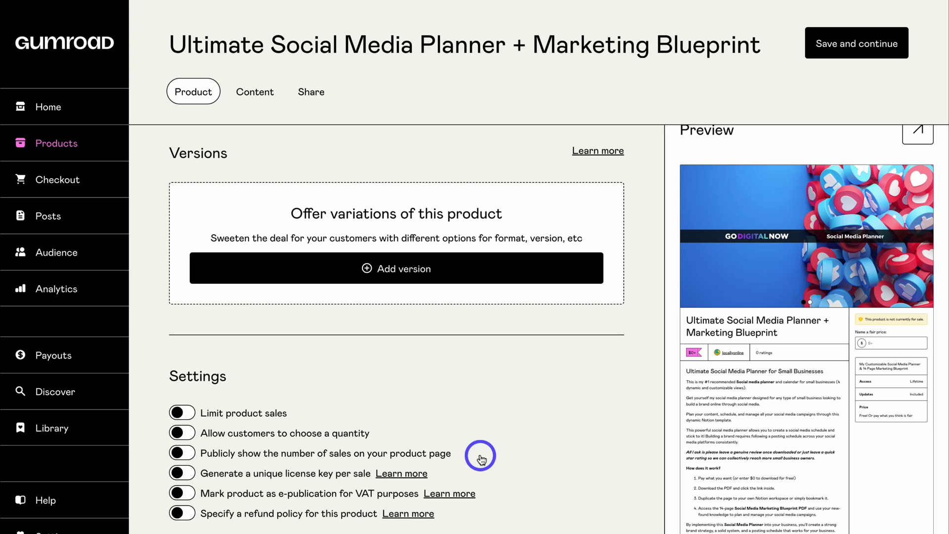
{"action": "scroll", "coordinate": [799, 349], "scroll_direction": "down", "scroll_amount": 2}
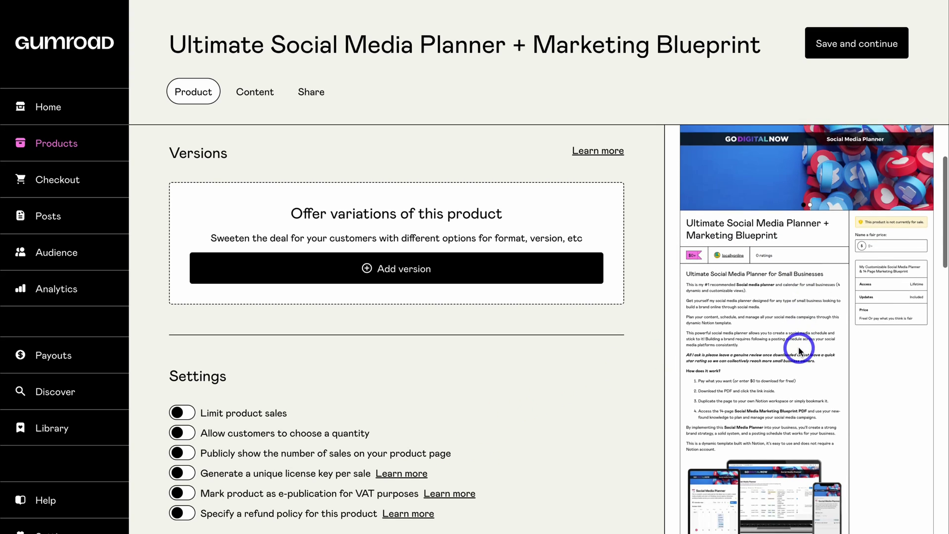
{"action": "scroll", "coordinate": [799, 349], "scroll_direction": "down", "scroll_amount": 10}
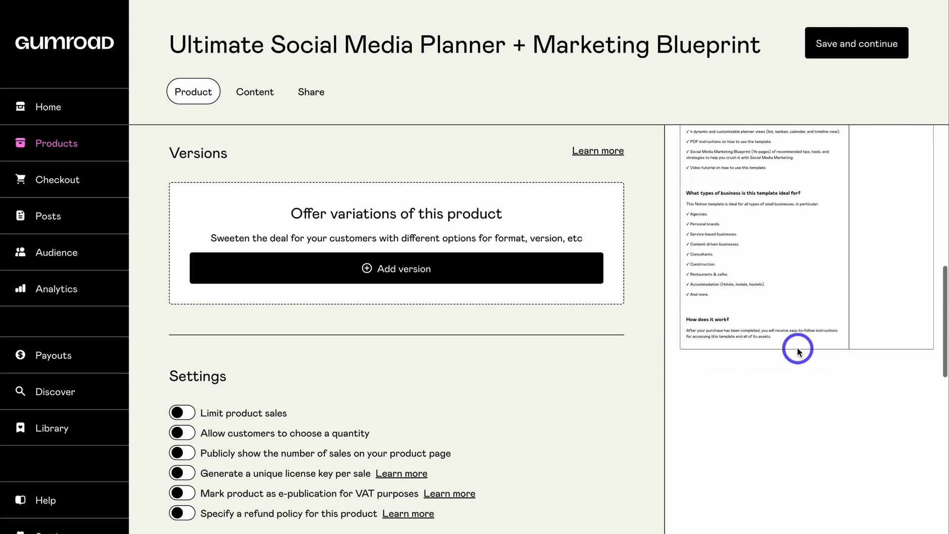
{"action": "scroll", "coordinate": [798, 350], "scroll_direction": "up", "scroll_amount": 12}
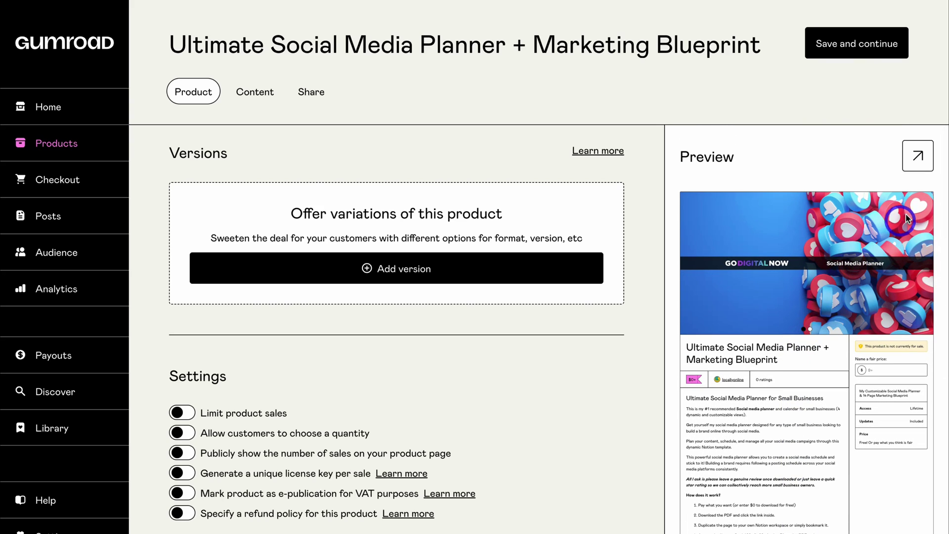
{"action": "left_click", "coordinate": [917, 162]}
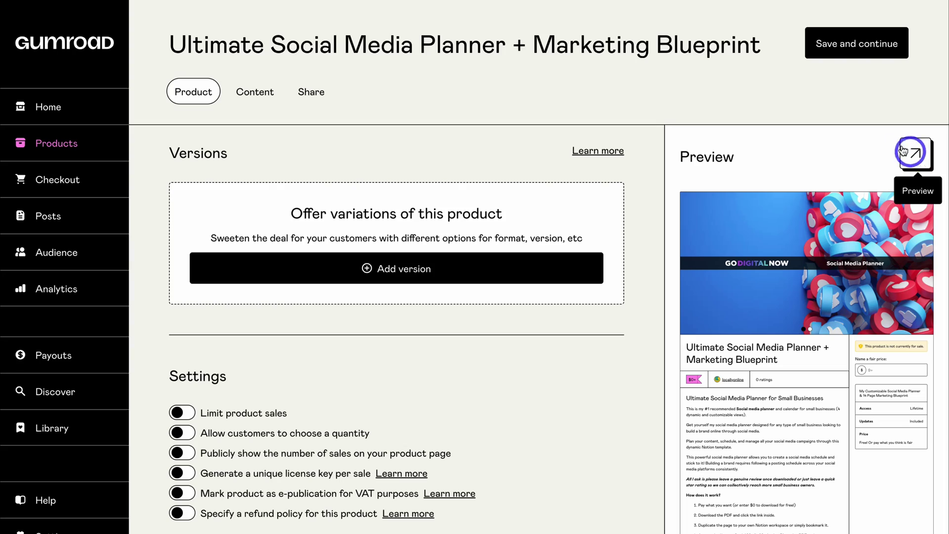
{"action": "left_click", "coordinate": [860, 44]}
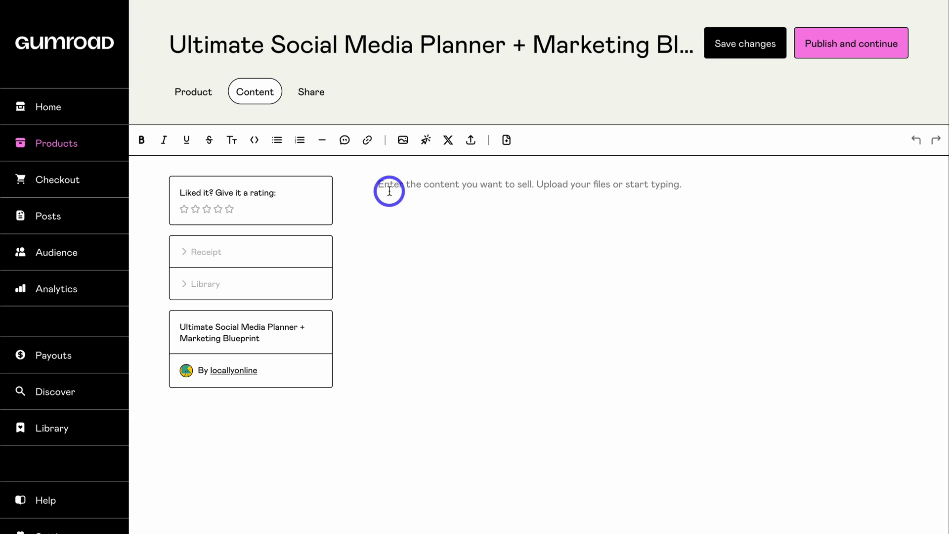
Paste the review-request paragraph and upload the Notion Template Instruction Page PDF above it.
{"action": "type", "text": "All I ask is please leave a genuine review once downloaded or just leave a quick star rating so we can collectively reach more small business owners."}
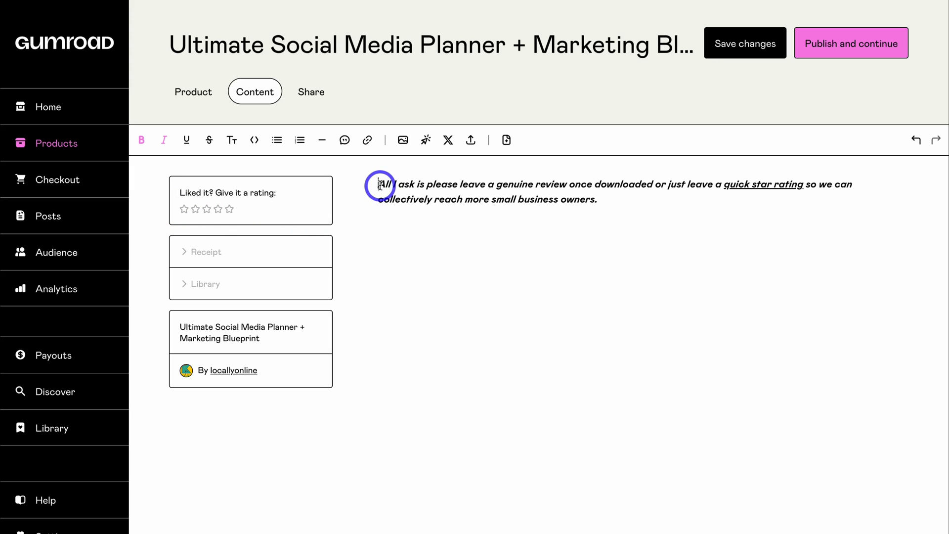
{"action": "key", "text": "Return"}
{"action": "key", "text": "Return"}
{"action": "left_click", "coordinate": [395, 183]}
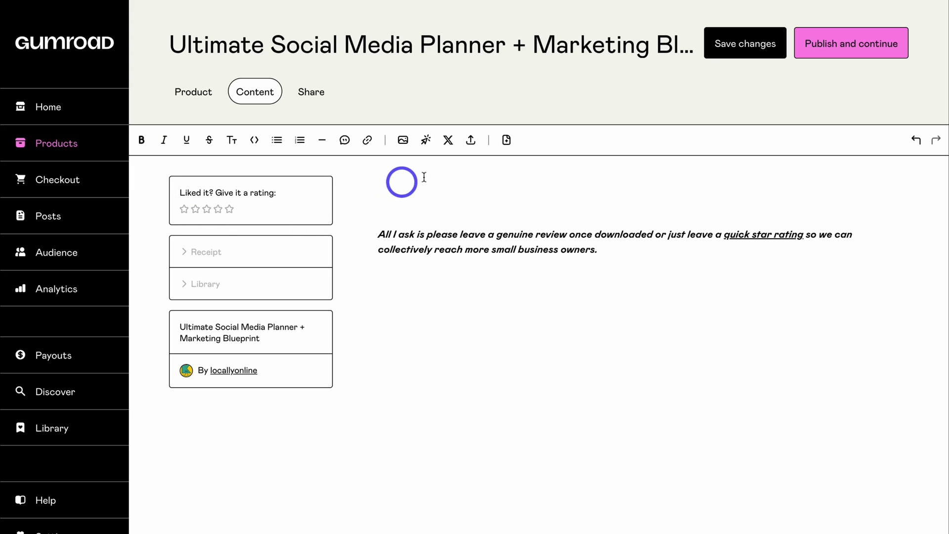
{"action": "left_click", "coordinate": [471, 143]}
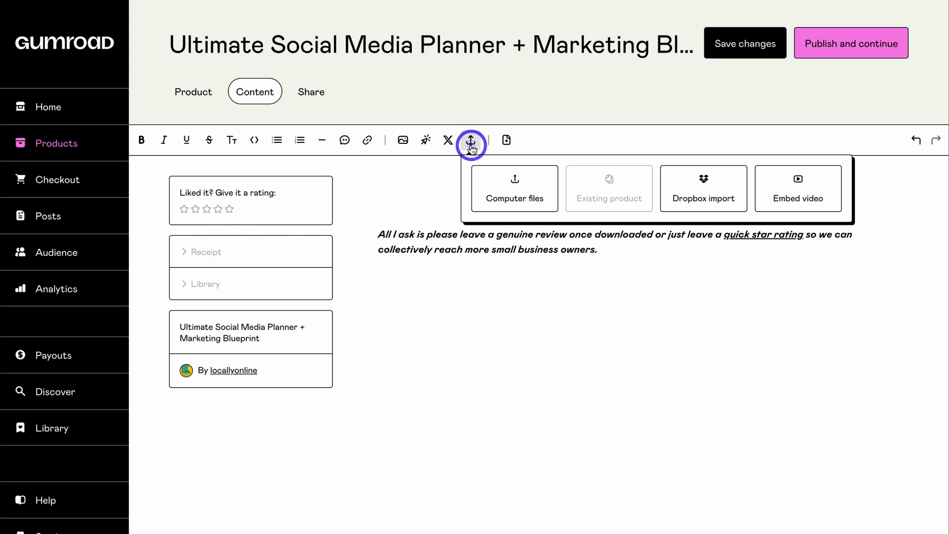
{"action": "left_click", "coordinate": [515, 190]}
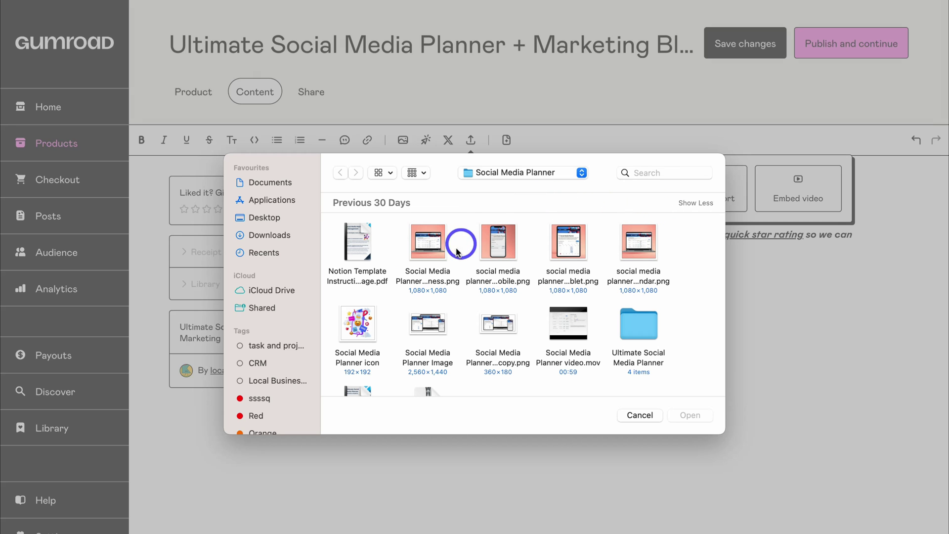
{"action": "left_click", "coordinate": [355, 234]}
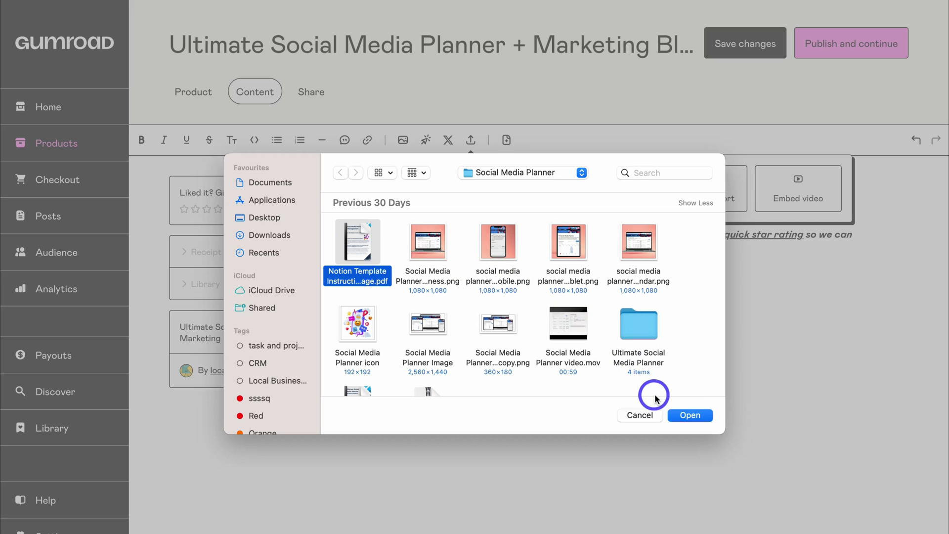
{"action": "left_click", "coordinate": [689, 416]}
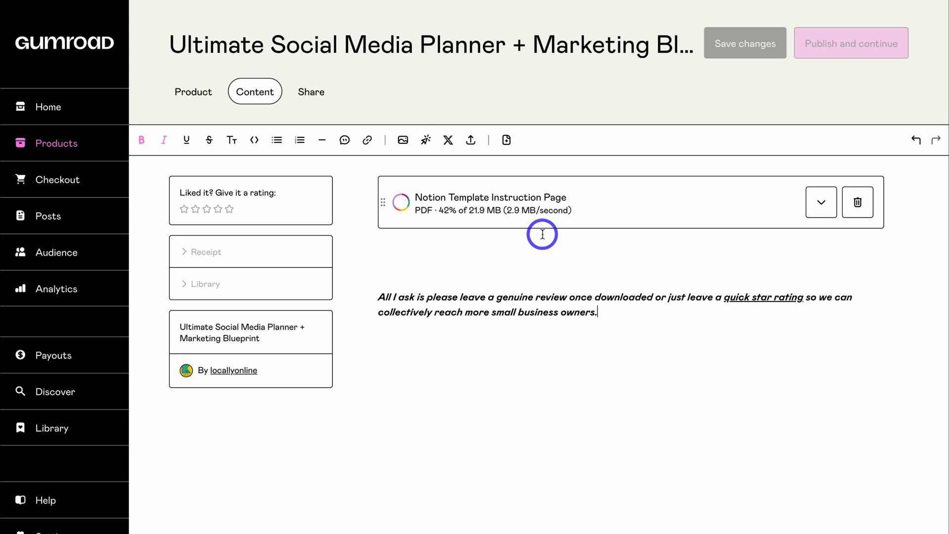
Insert a 'Quick Access Now' button linking to the pasted planner URL below the PDF.
{"action": "left_click", "coordinate": [421, 251]}
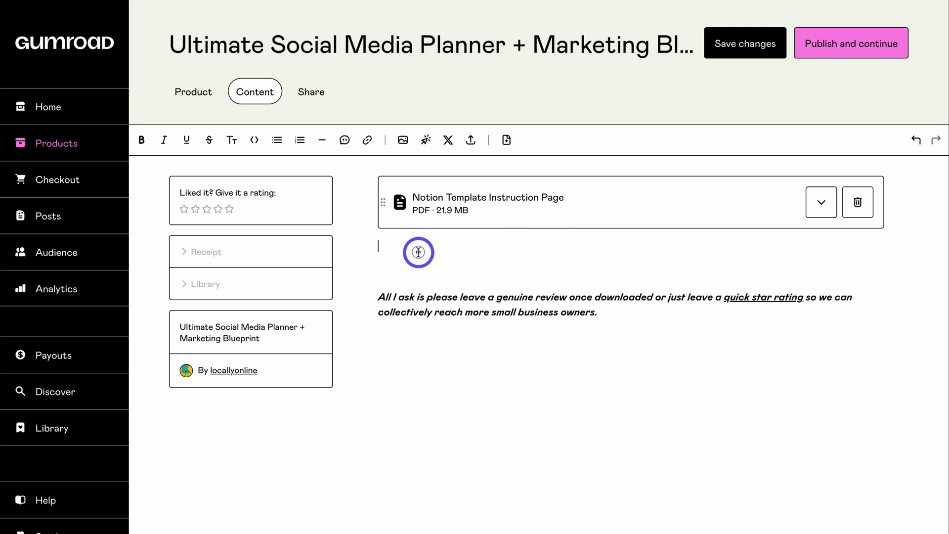
{"action": "left_click", "coordinate": [425, 142]}
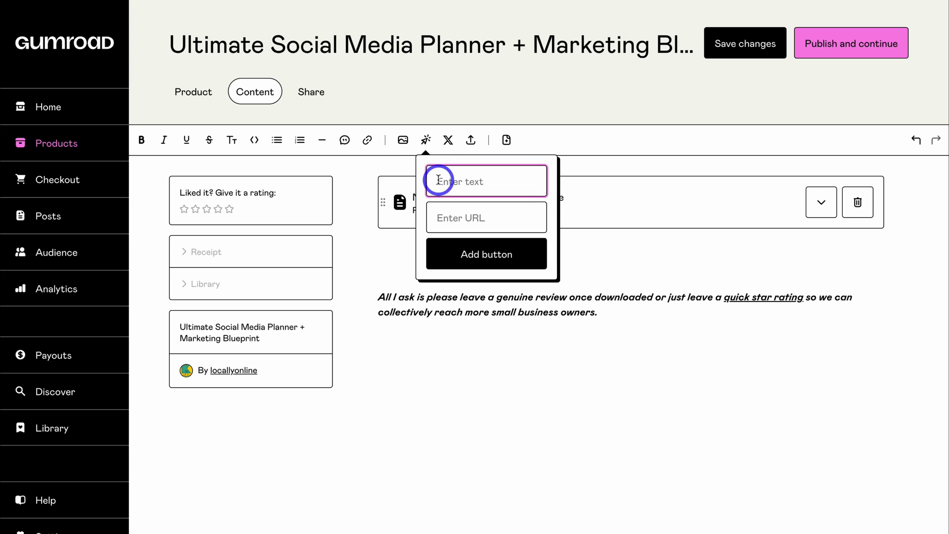
{"action": "type", "text": "Quick Access Now"}
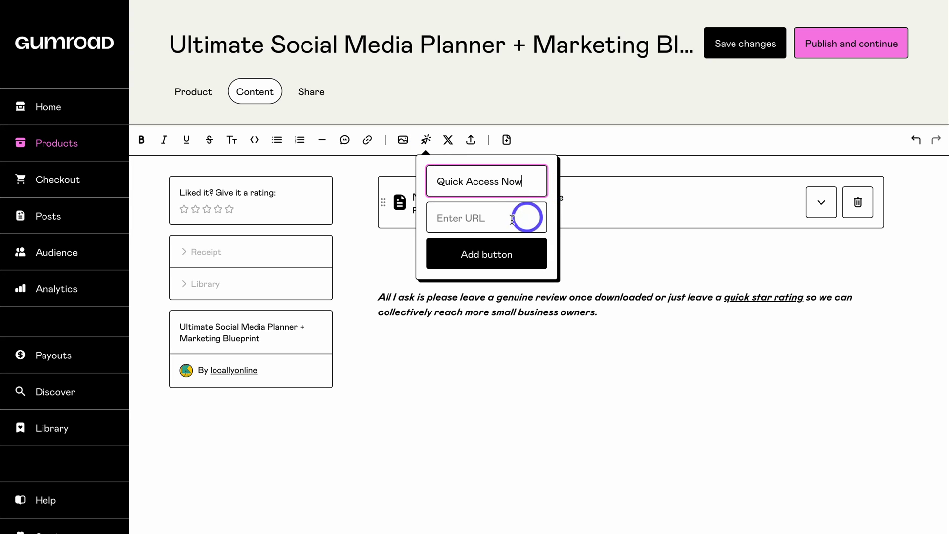
{"action": "left_click", "coordinate": [470, 218]}
{"action": "type", "text": "social-media-calendar"}
{"action": "left_click", "coordinate": [504, 254]}
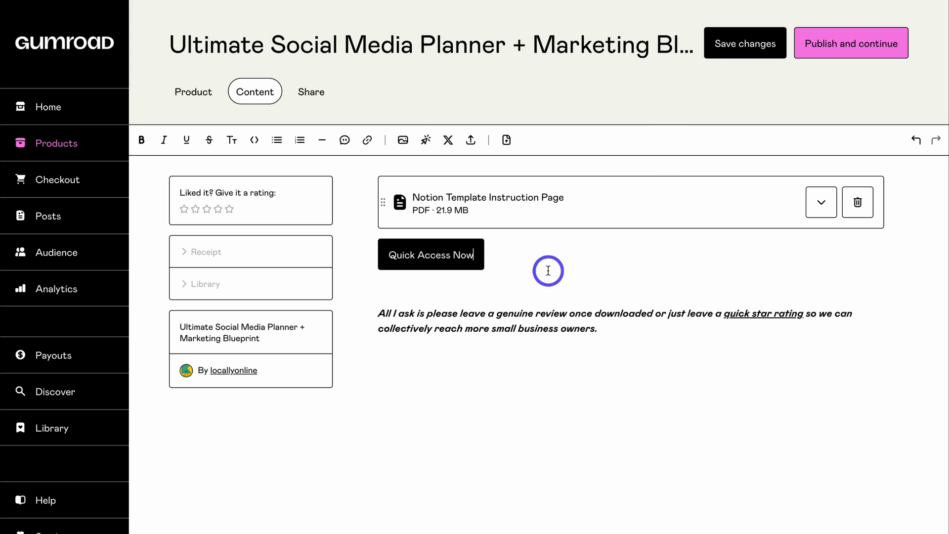
{"action": "left_click", "coordinate": [472, 142]}
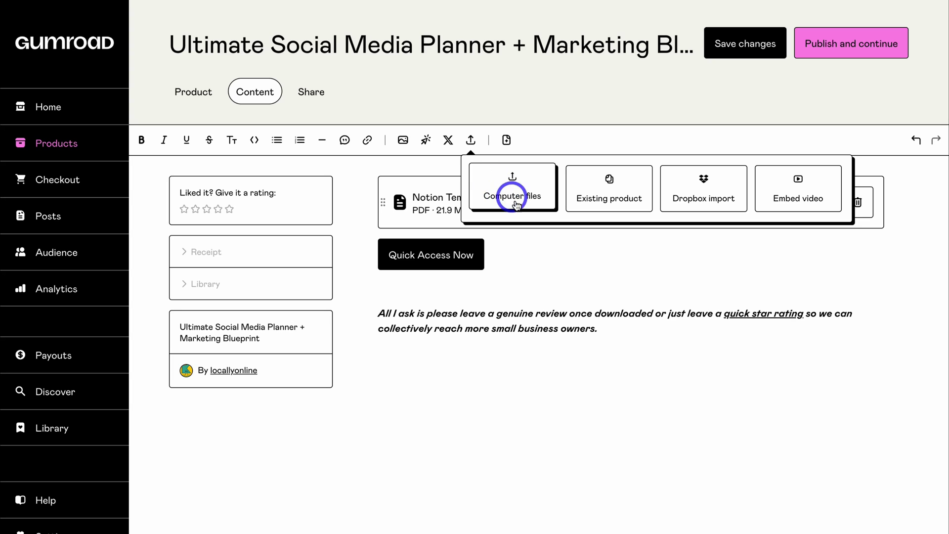
Dismiss the file options and publish the product, continuing on to its Share page.
{"action": "left_click", "coordinate": [524, 249]}
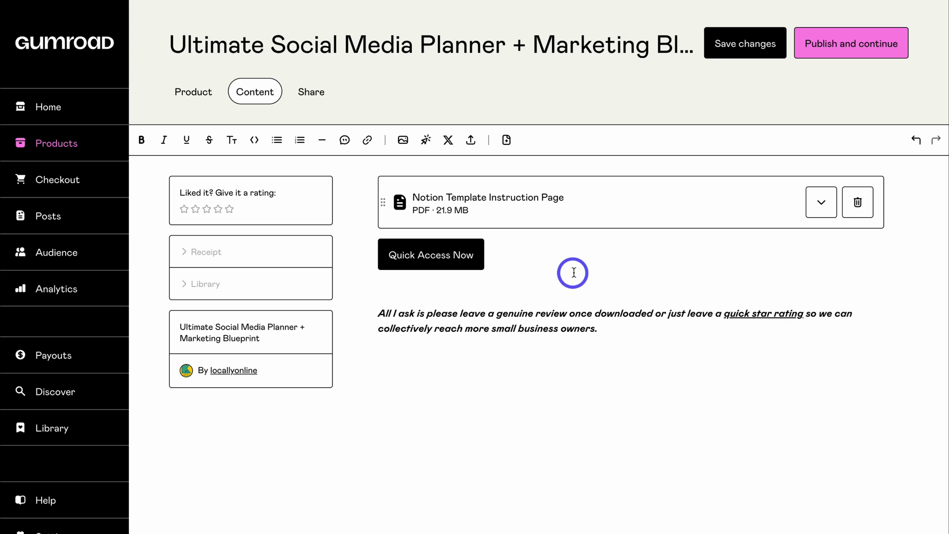
{"action": "left_click", "coordinate": [867, 47]}
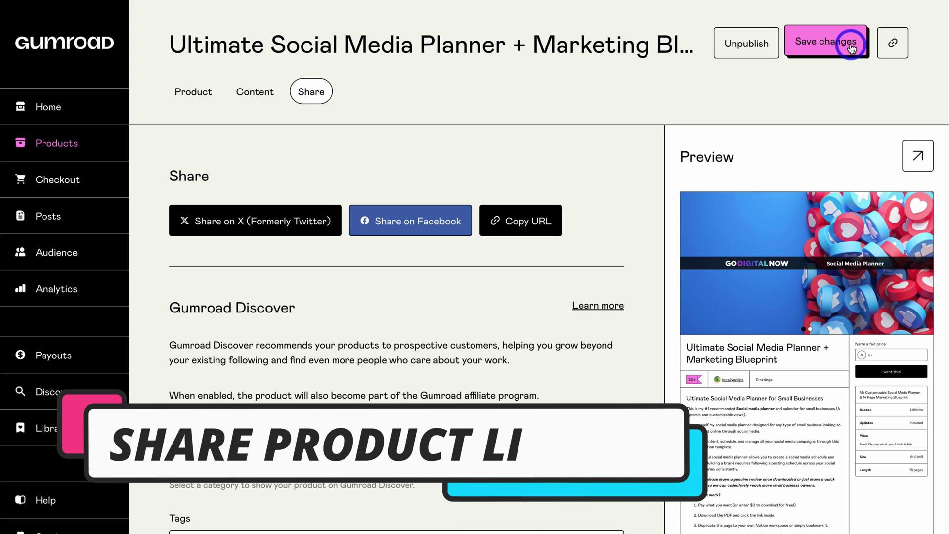
{"action": "left_click", "coordinate": [917, 157]}
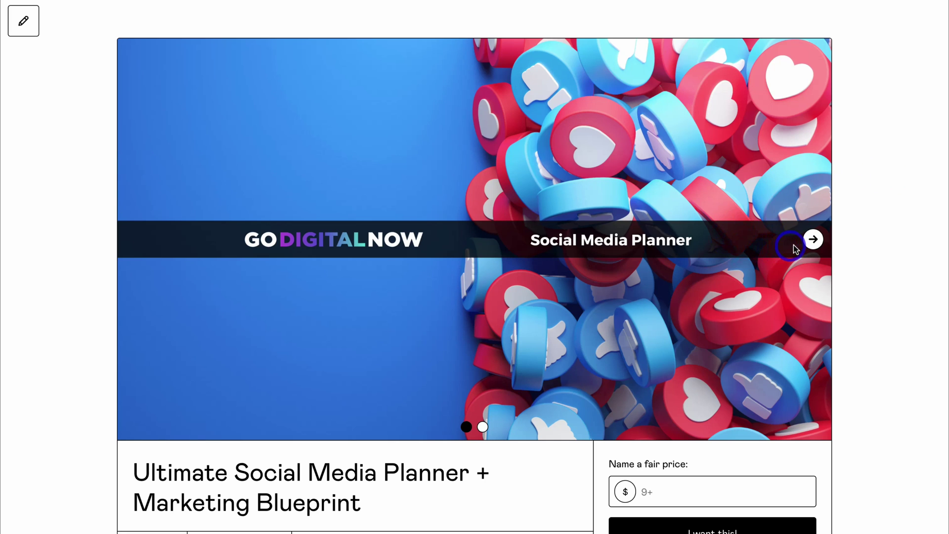
{"action": "left_click", "coordinate": [812, 241]}
{"action": "left_click", "coordinate": [476, 238]}
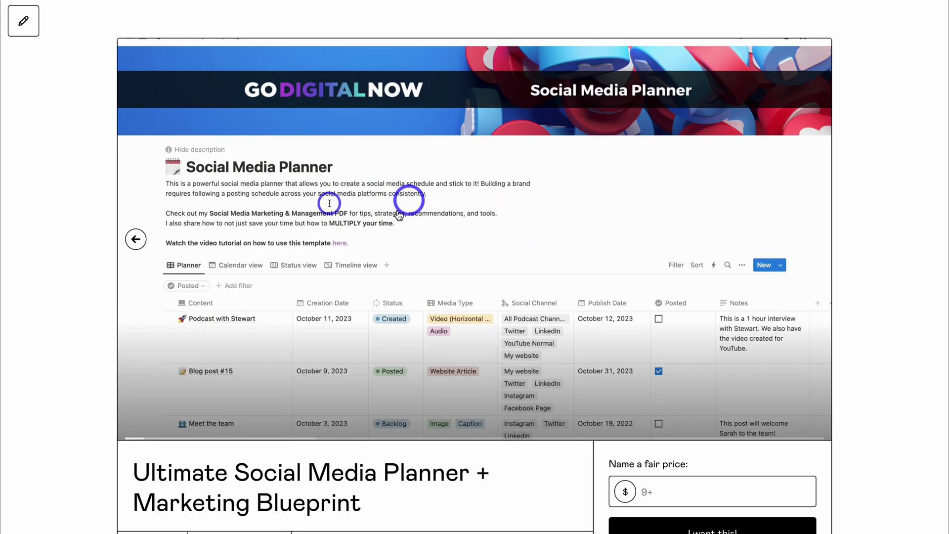
{"action": "scroll", "coordinate": [491, 234], "scroll_direction": "down", "scroll_amount": 8}
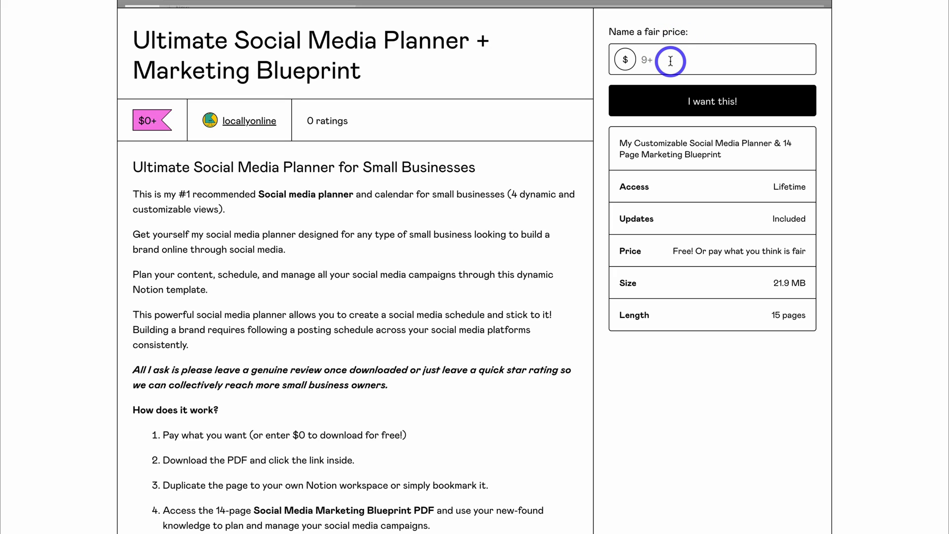
{"action": "scroll", "coordinate": [625, 156], "scroll_direction": "down", "scroll_amount": 20}
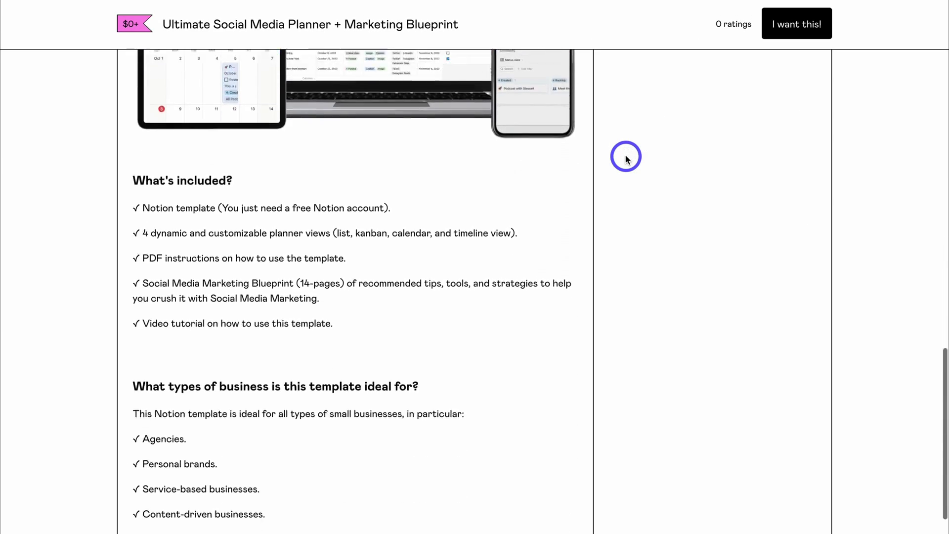
{"action": "scroll", "coordinate": [625, 157], "scroll_direction": "up", "scroll_amount": 20}
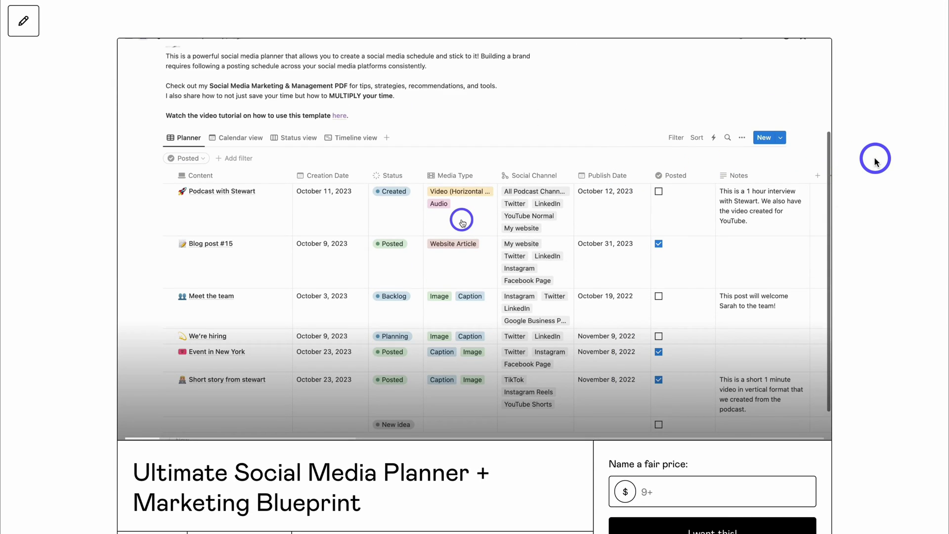
{"action": "scroll", "coordinate": [875, 162], "scroll_direction": "down", "scroll_amount": 9}
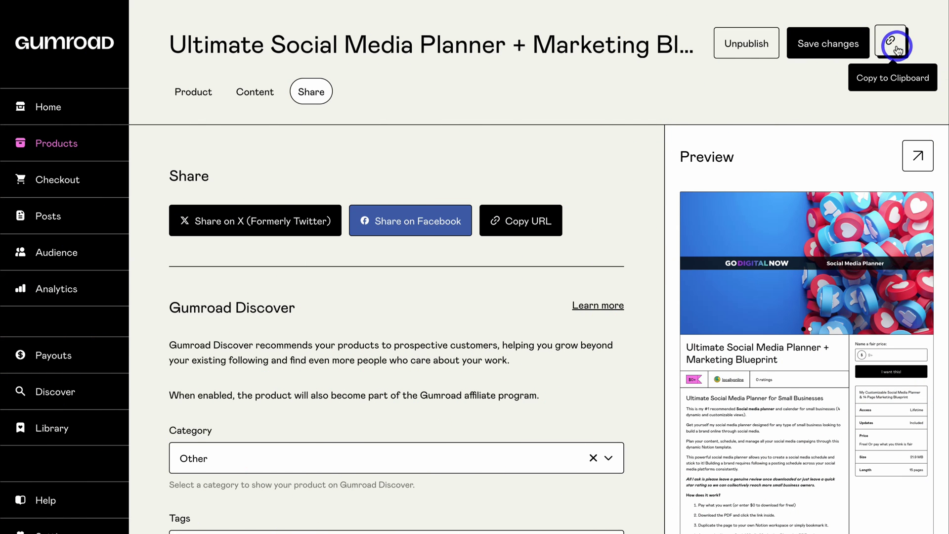
Copy the product link and change the category from Other to Business & Money > Marketing & Sales > Social Media.
{"action": "left_click", "coordinate": [892, 42]}
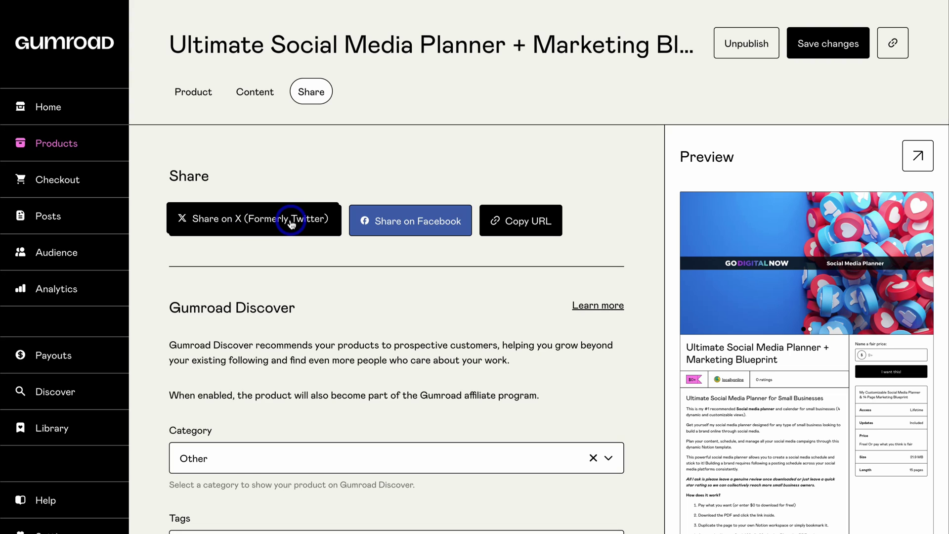
{"action": "scroll", "coordinate": [417, 218], "scroll_direction": "down", "scroll_amount": 3}
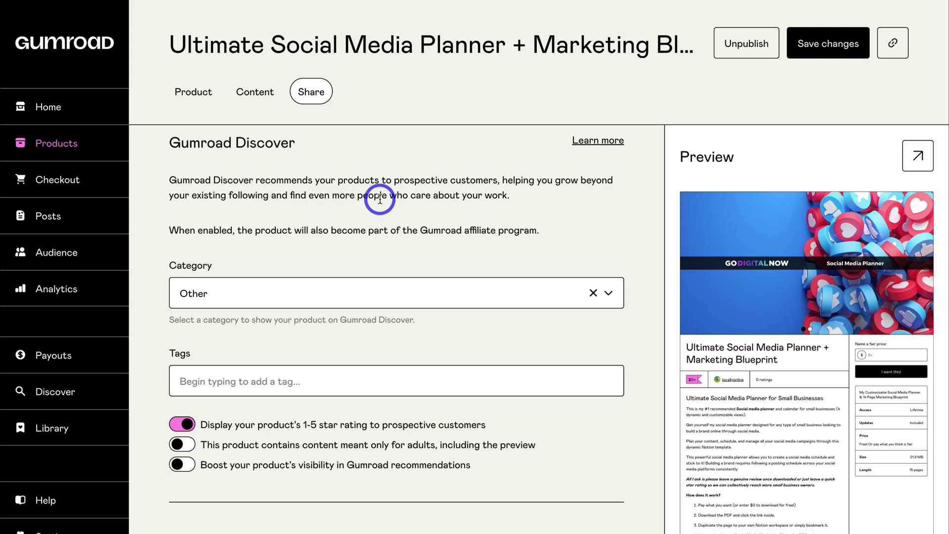
{"action": "scroll", "coordinate": [534, 203], "scroll_direction": "down", "scroll_amount": 2}
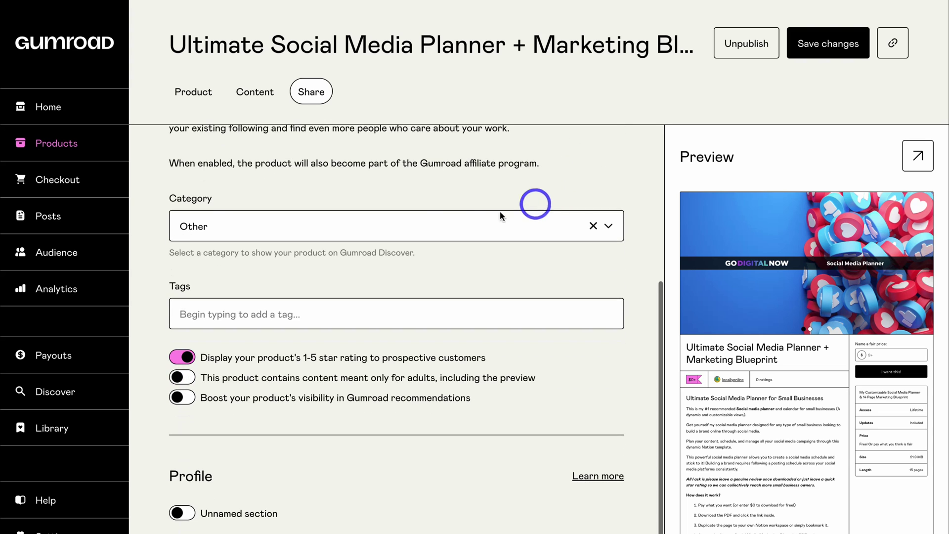
{"action": "left_click", "coordinate": [555, 231]}
{"action": "key", "text": "BackSpace"}
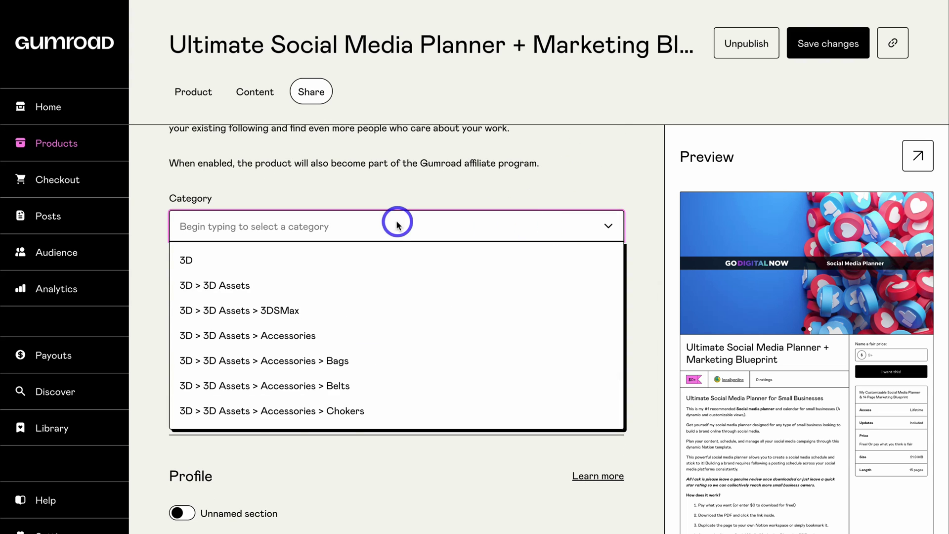
{"action": "type", "text": "socia"}
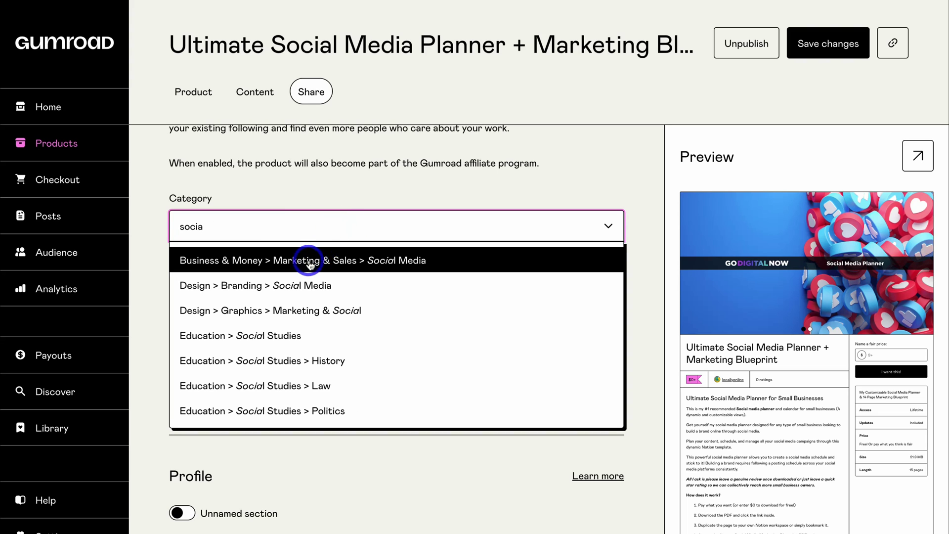
{"action": "left_click", "coordinate": [363, 261]}
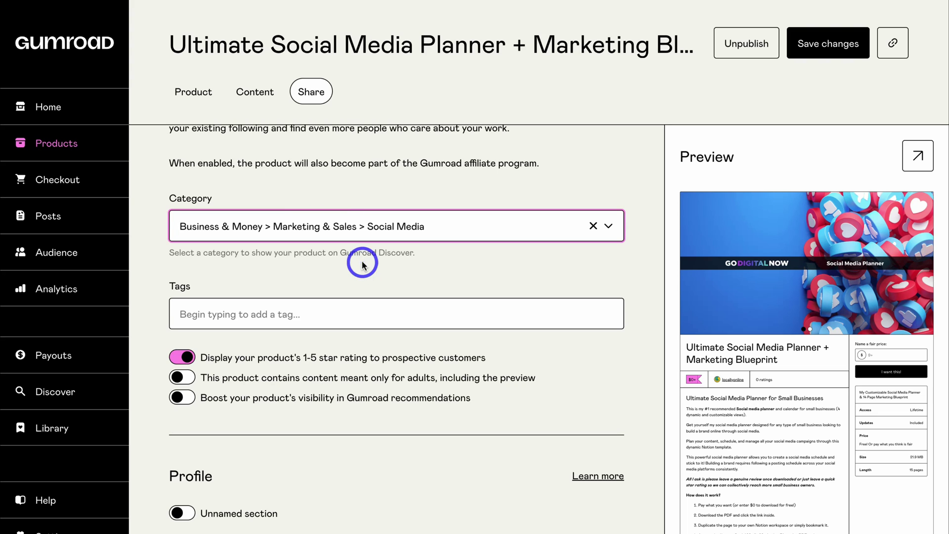
Paste in the five social media tags, such as 'planner', and save the changes.
{"action": "left_click", "coordinate": [324, 319]}
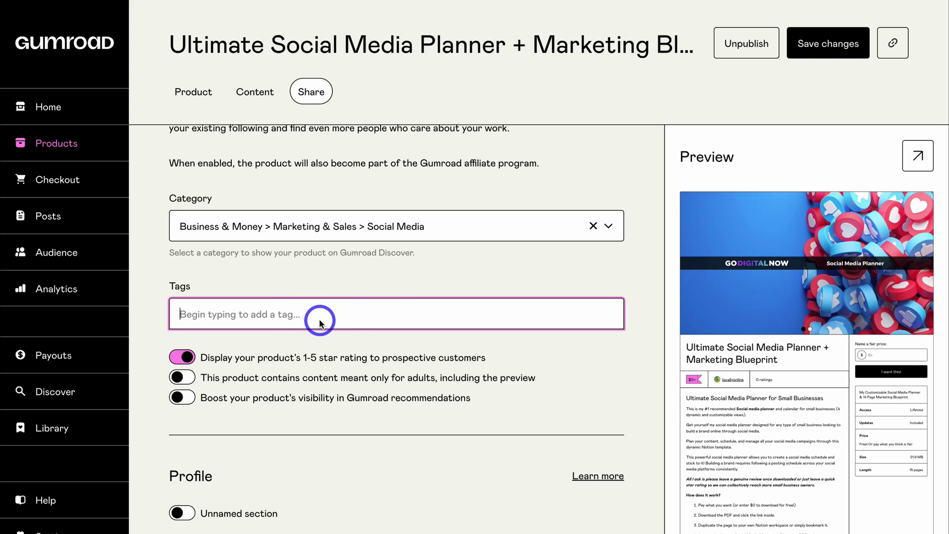
{"action": "key", "text": "ctrl+v"}
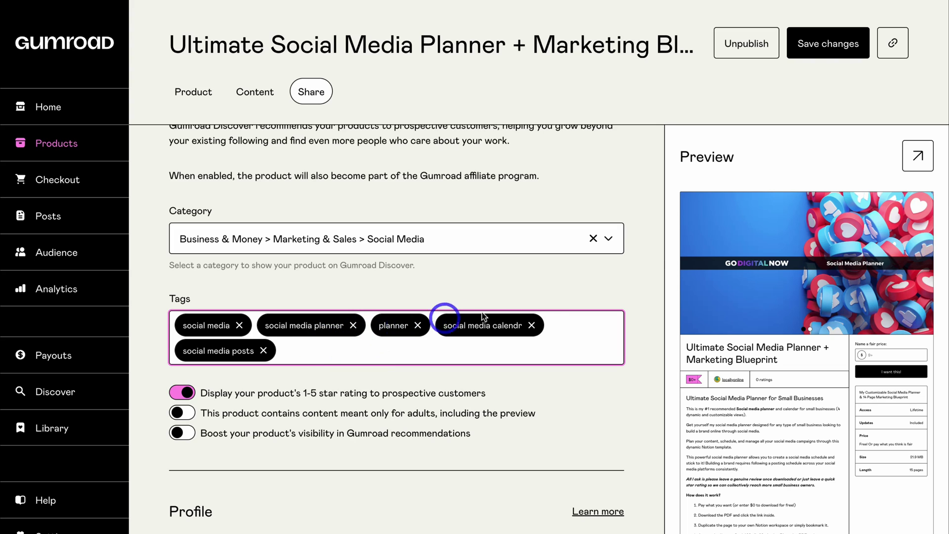
{"action": "left_click", "coordinate": [831, 46]}
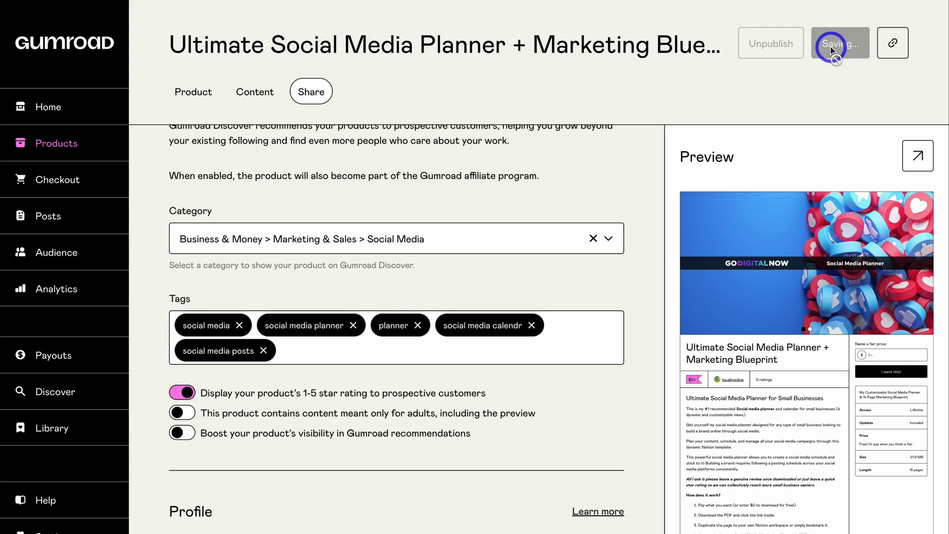
Open the products' Discover tab, showing the planner Unlisted with payout and verification requirements unmet.
{"action": "left_click", "coordinate": [63, 109]}
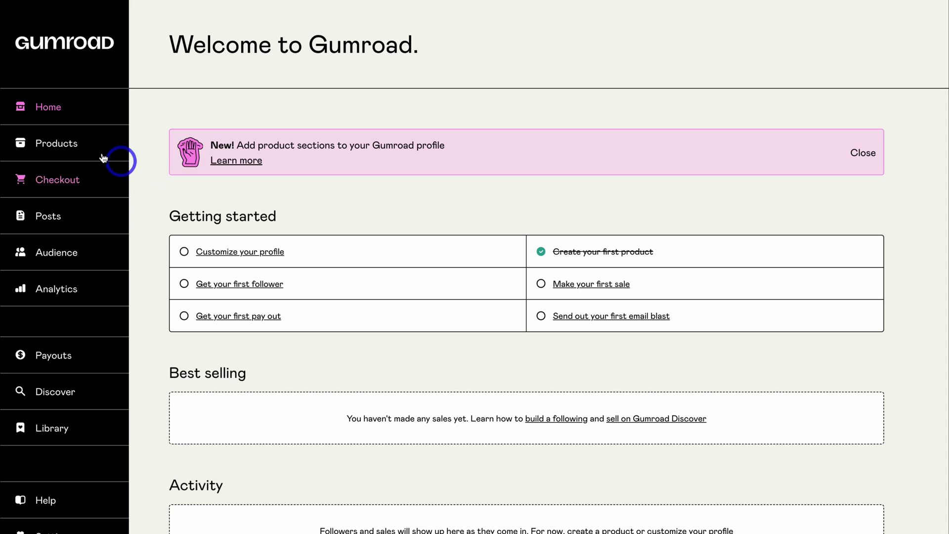
{"action": "left_click", "coordinate": [53, 147]}
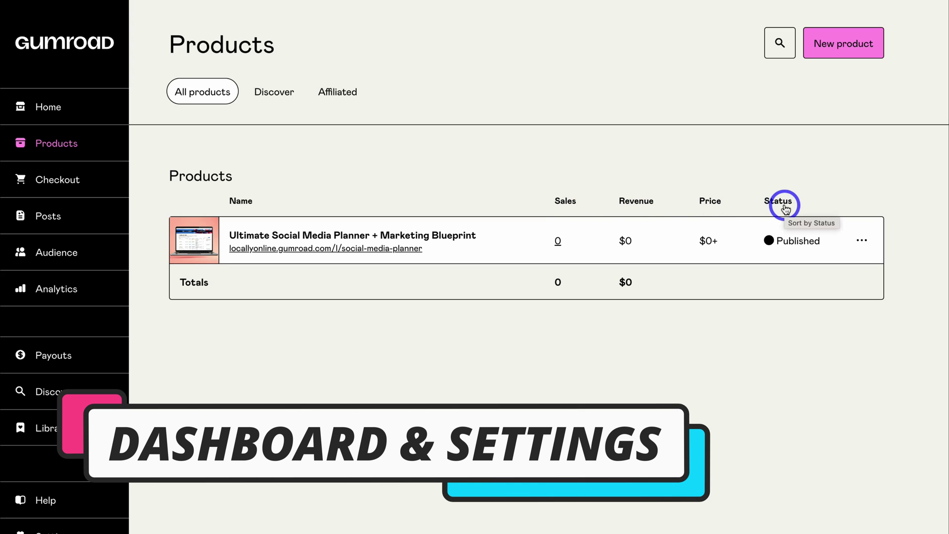
{"action": "left_click", "coordinate": [277, 96]}
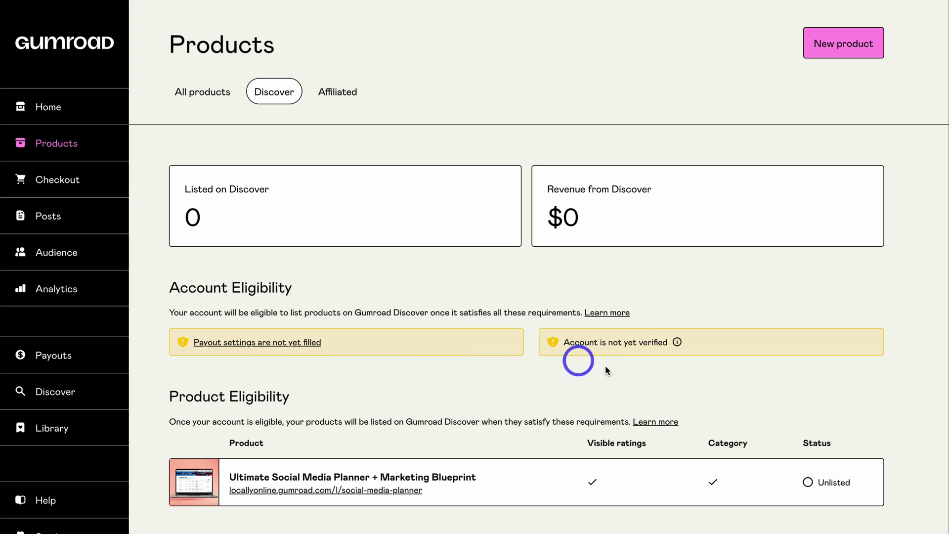
{"action": "mouse_move", "coordinate": [678, 346]}
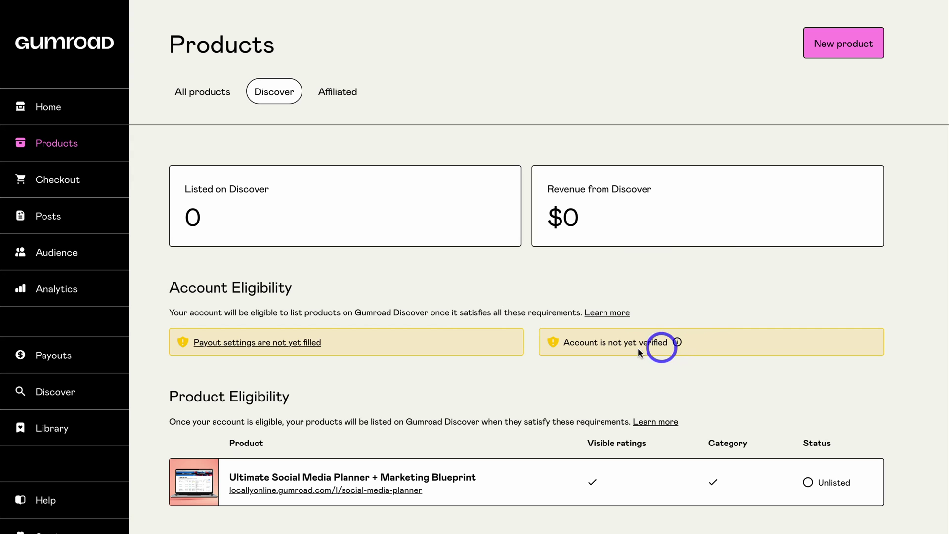
{"action": "scroll", "coordinate": [252, 349], "scroll_direction": "down", "scroll_amount": 2}
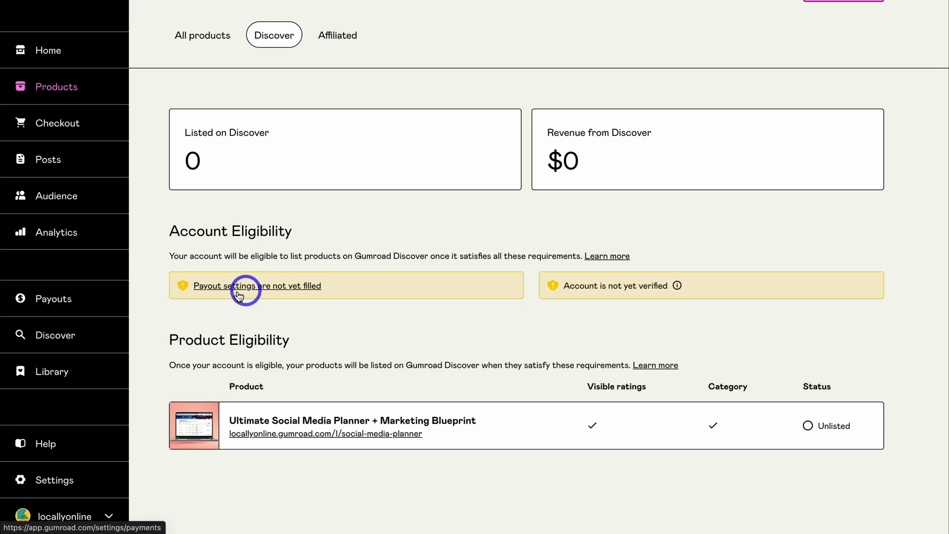
Review the Payments settings' 'Where are you located?' payout questions, then close them.
{"action": "left_click", "coordinate": [79, 482]}
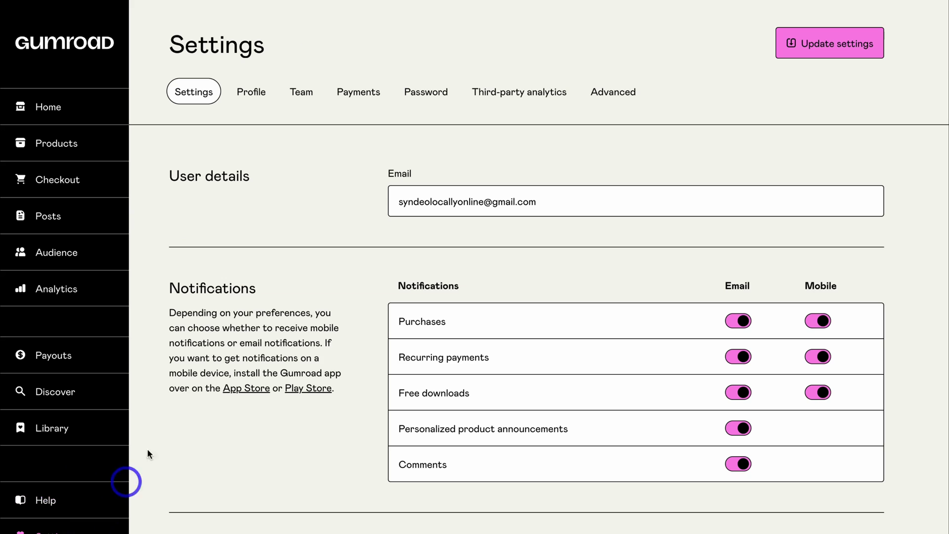
{"action": "left_click", "coordinate": [363, 91]}
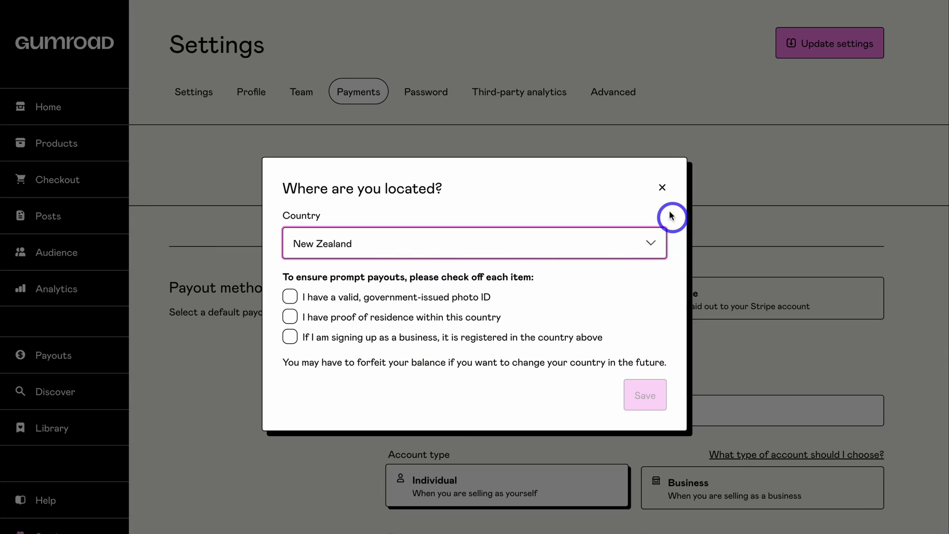
{"action": "left_click", "coordinate": [662, 187]}
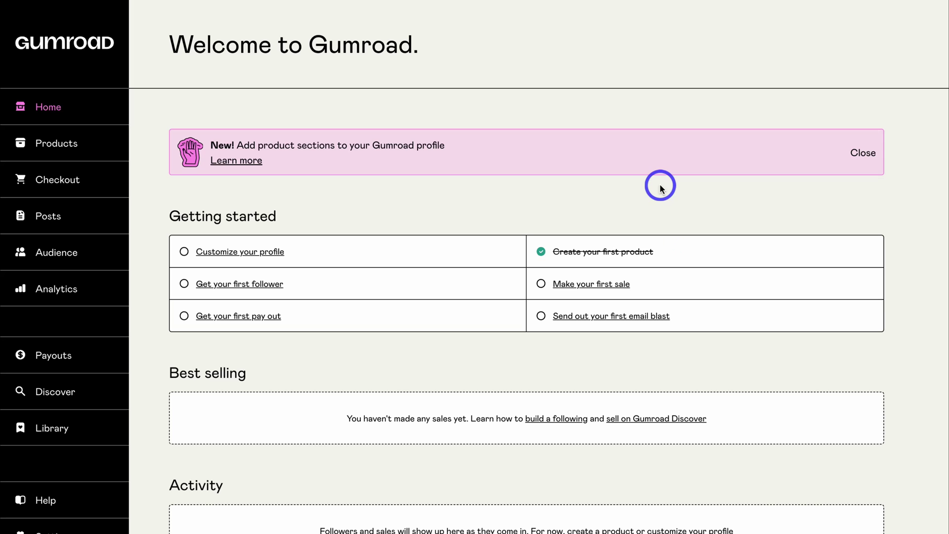
Look over the Checkout discounts, Checkout form and Upsells tabs, then go to the Published posts page.
{"action": "left_click", "coordinate": [69, 185]}
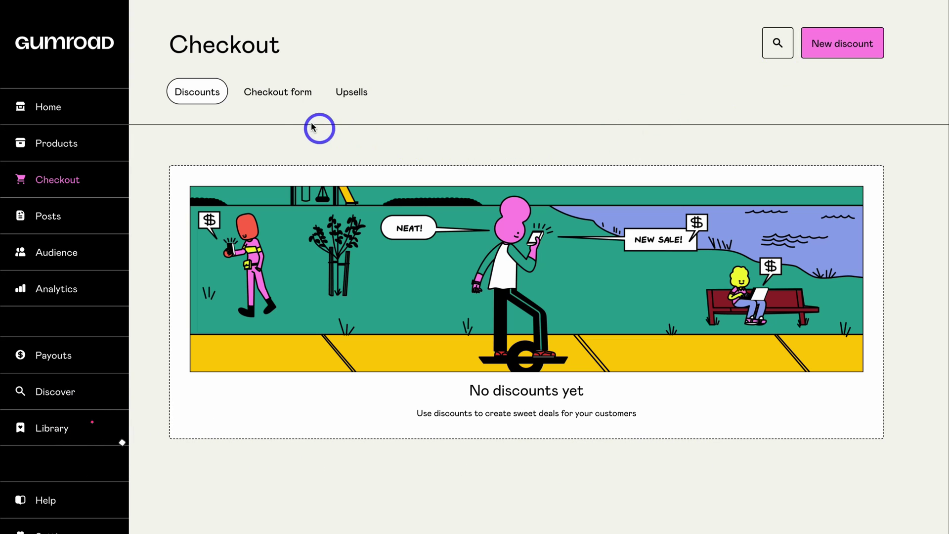
{"action": "left_click", "coordinate": [276, 97]}
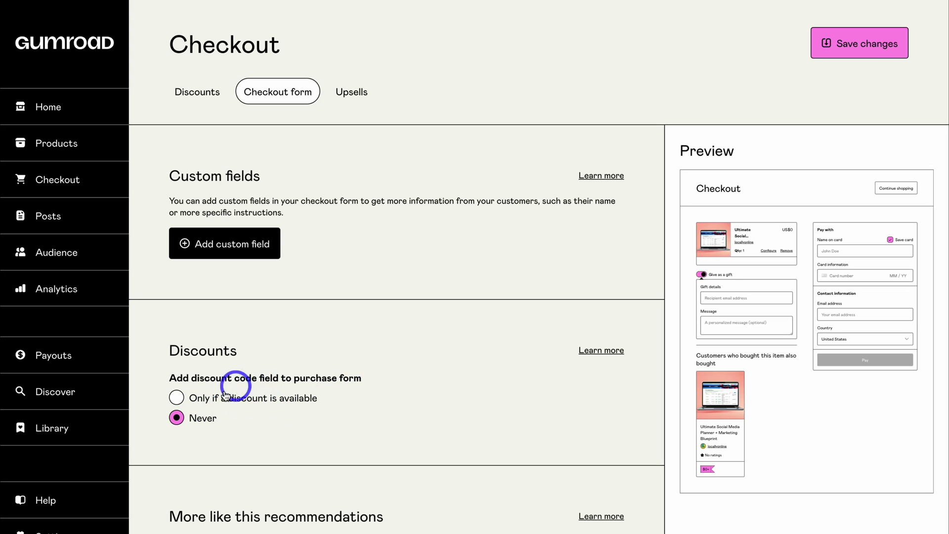
{"action": "scroll", "coordinate": [364, 411], "scroll_direction": "down", "scroll_amount": 2}
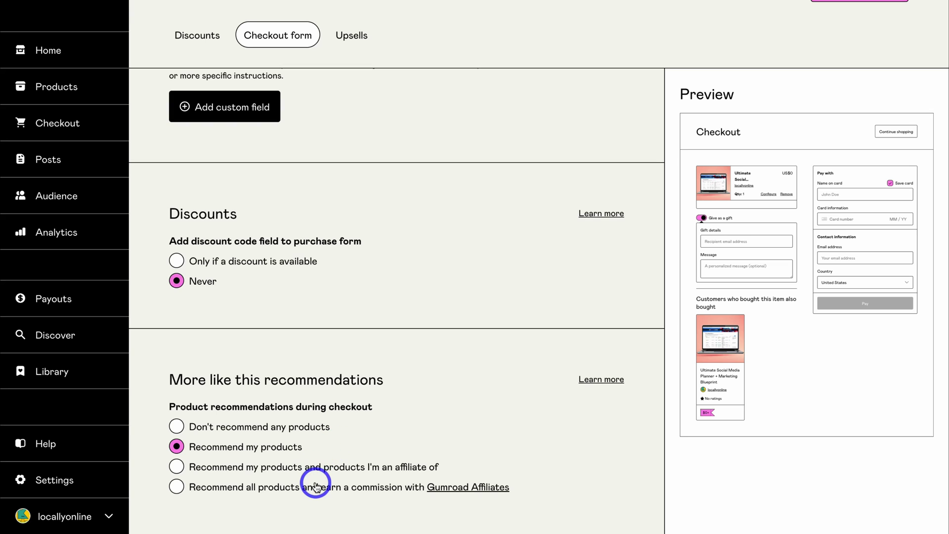
{"action": "scroll", "coordinate": [315, 484], "scroll_direction": "up", "scroll_amount": 2}
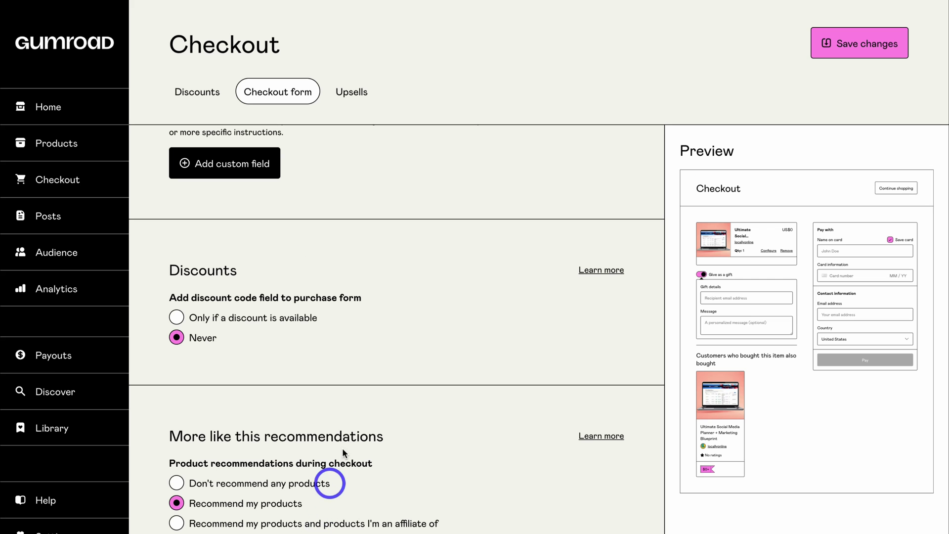
{"action": "left_click", "coordinate": [351, 94]}
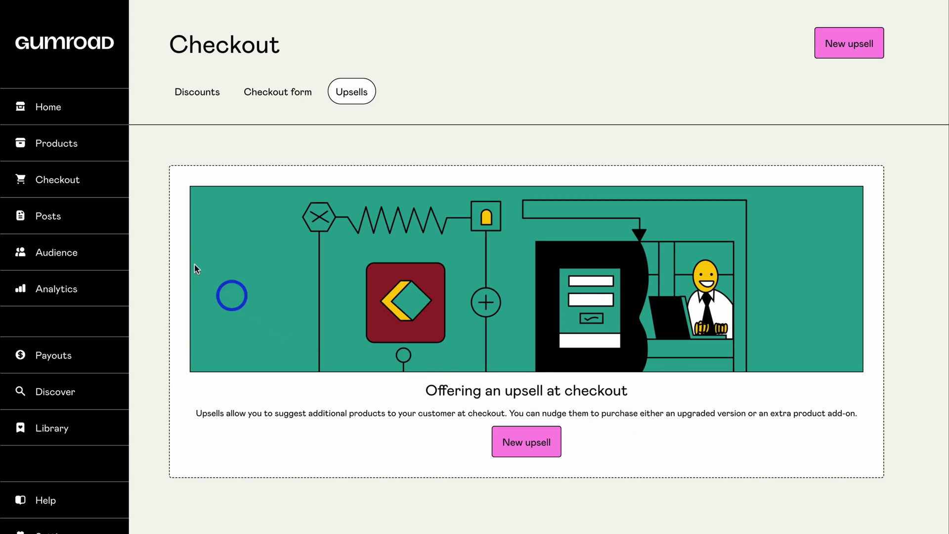
{"action": "left_click", "coordinate": [72, 218]}
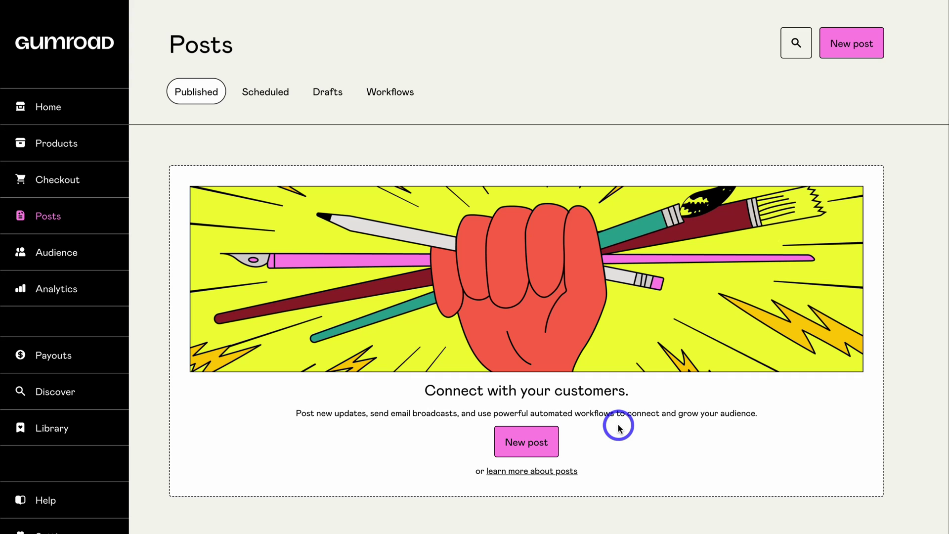
Visit the Audience customers, sales Analytics and Library pages, finishing on account Settings.
{"action": "left_click", "coordinate": [57, 257]}
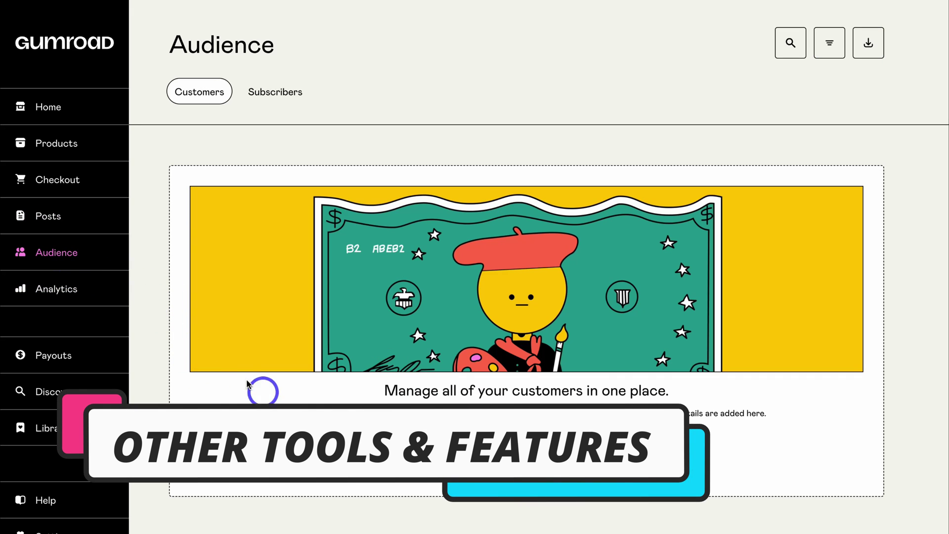
{"action": "left_click", "coordinate": [58, 291]}
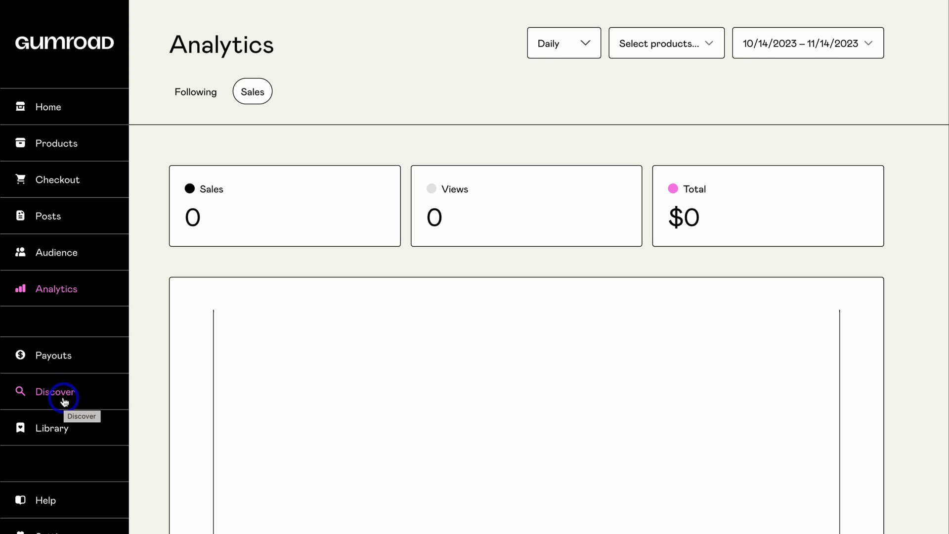
{"action": "left_click", "coordinate": [52, 430]}
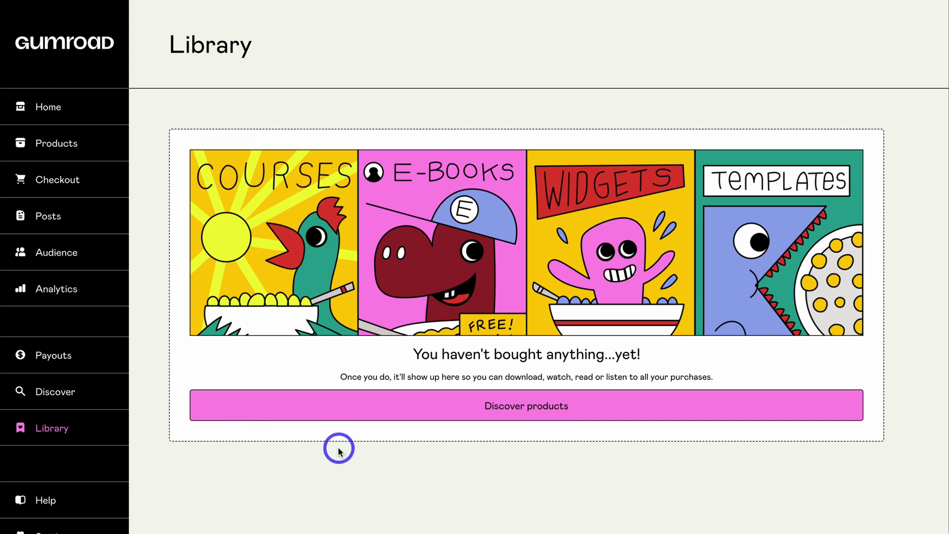
{"action": "scroll", "coordinate": [337, 447], "scroll_direction": "down", "scroll_amount": 1}
{"action": "left_click", "coordinate": [63, 487]}
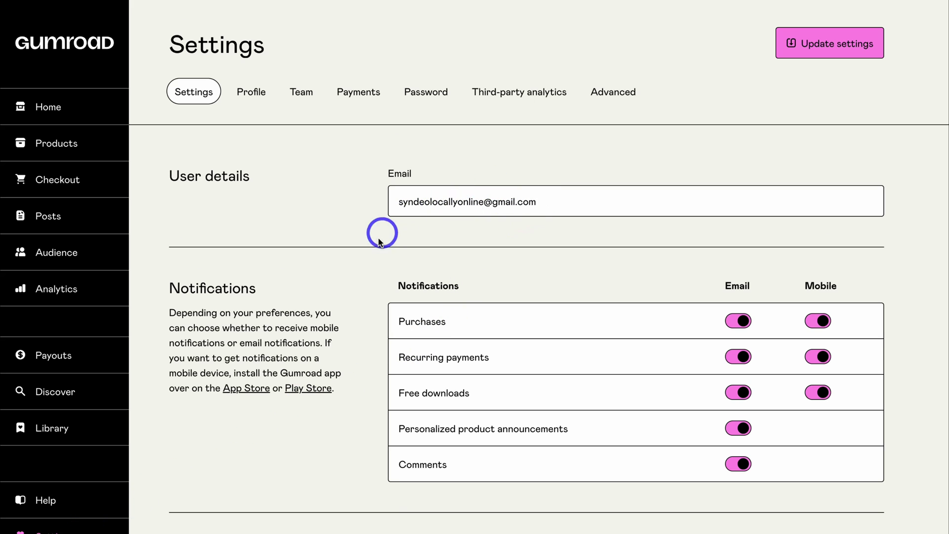
Browse the Profile, Team and Third-party analytics settings, then return to the Products list.
{"action": "scroll", "coordinate": [385, 252], "scroll_direction": "down", "scroll_amount": 5}
{"action": "scroll", "coordinate": [350, 188], "scroll_direction": "down", "scroll_amount": 5}
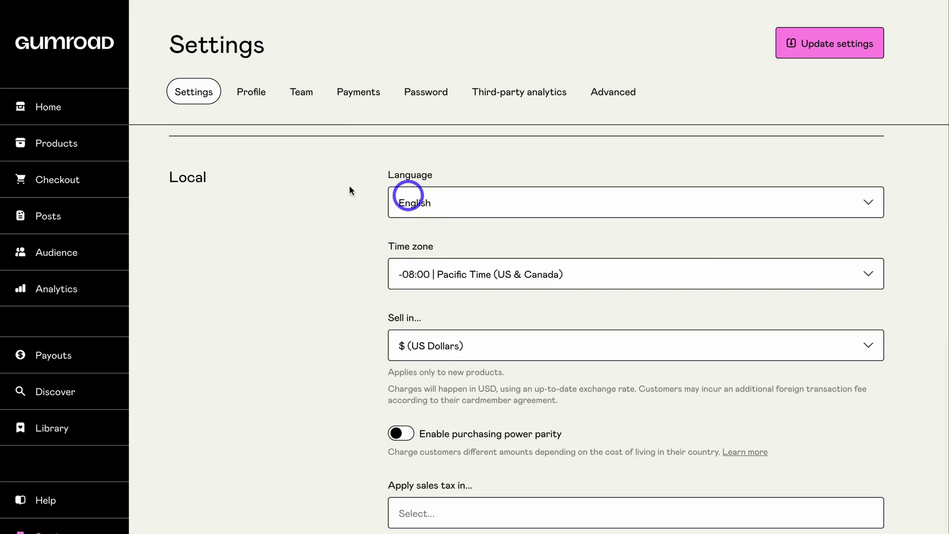
{"action": "scroll", "coordinate": [352, 234], "scroll_direction": "down", "scroll_amount": 2}
{"action": "scroll", "coordinate": [347, 233], "scroll_direction": "up", "scroll_amount": 5}
{"action": "scroll", "coordinate": [349, 233], "scroll_direction": "up", "scroll_amount": 5}
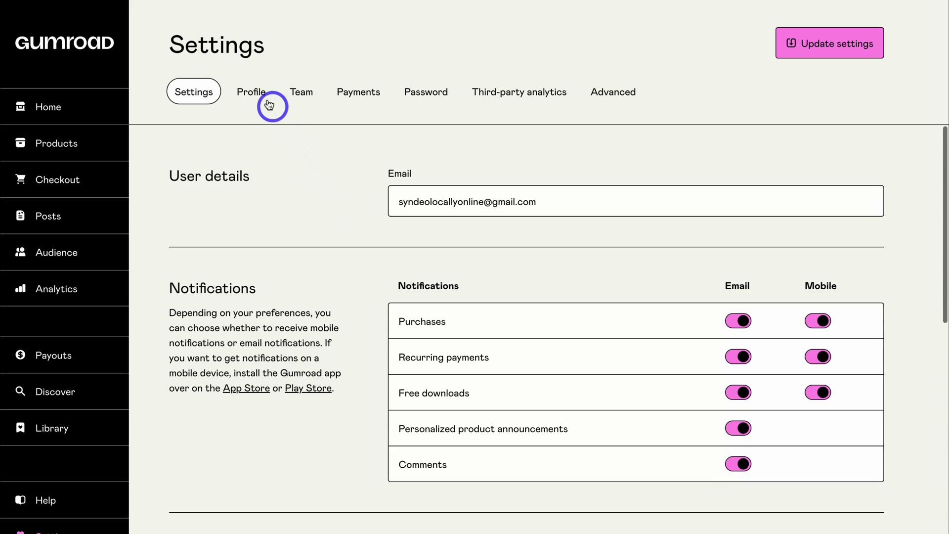
{"action": "left_click", "coordinate": [254, 93]}
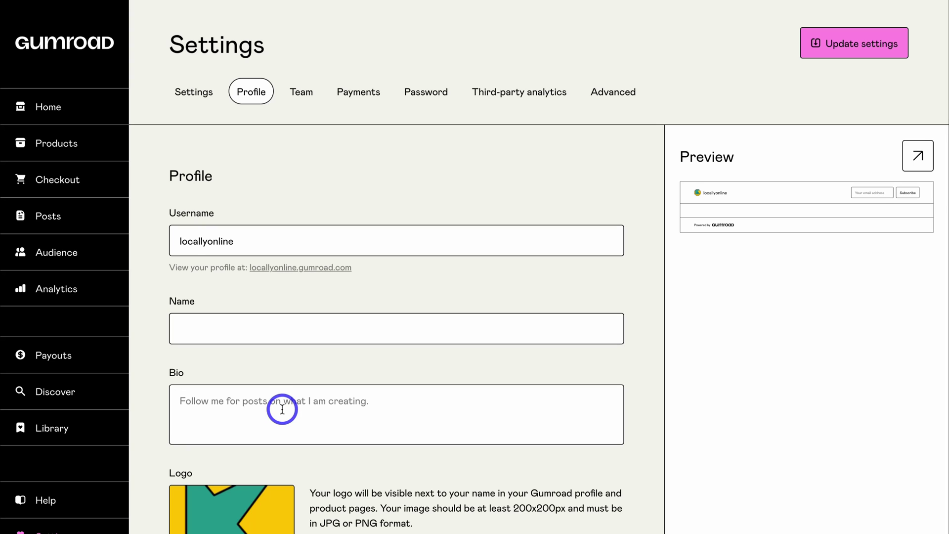
{"action": "left_click", "coordinate": [302, 95]}
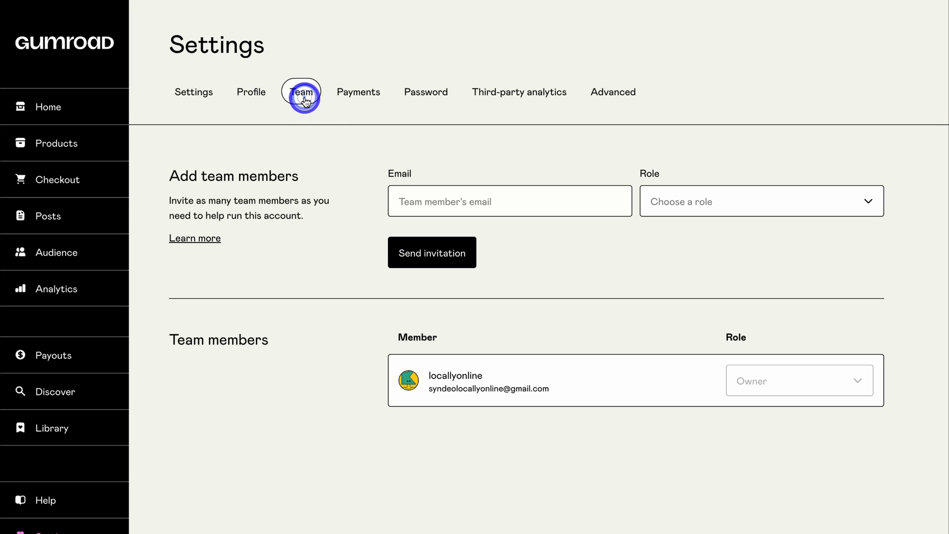
{"action": "left_click", "coordinate": [512, 95]}
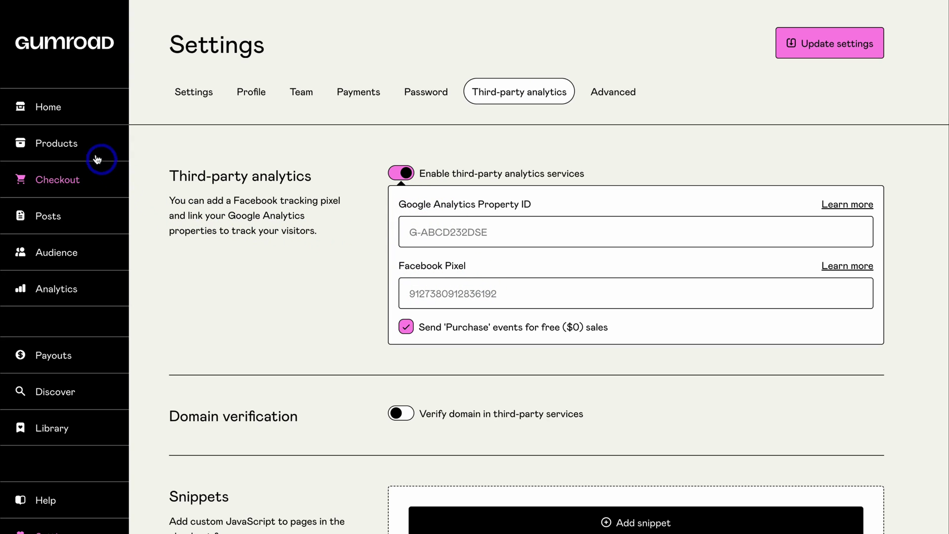
{"action": "left_click", "coordinate": [77, 144]}
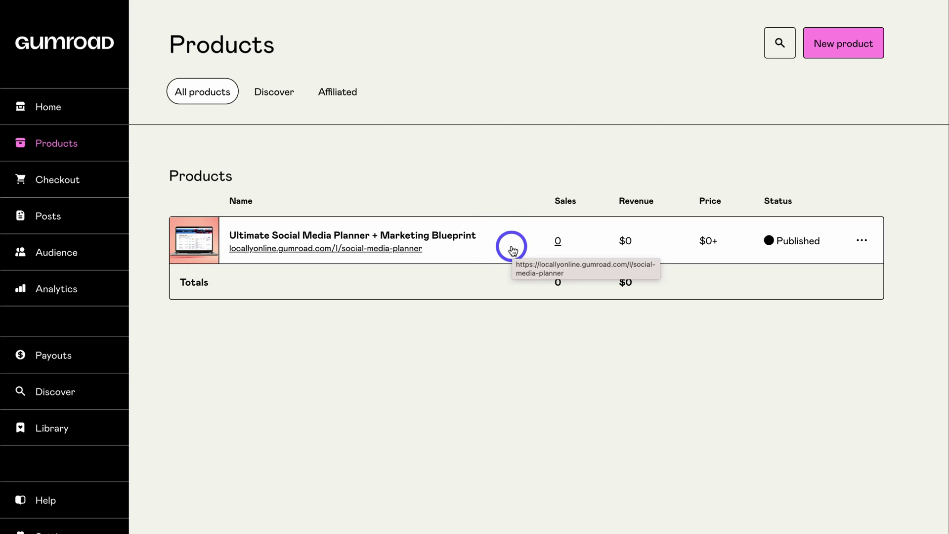
{"action": "left_click", "coordinate": [861, 243]}
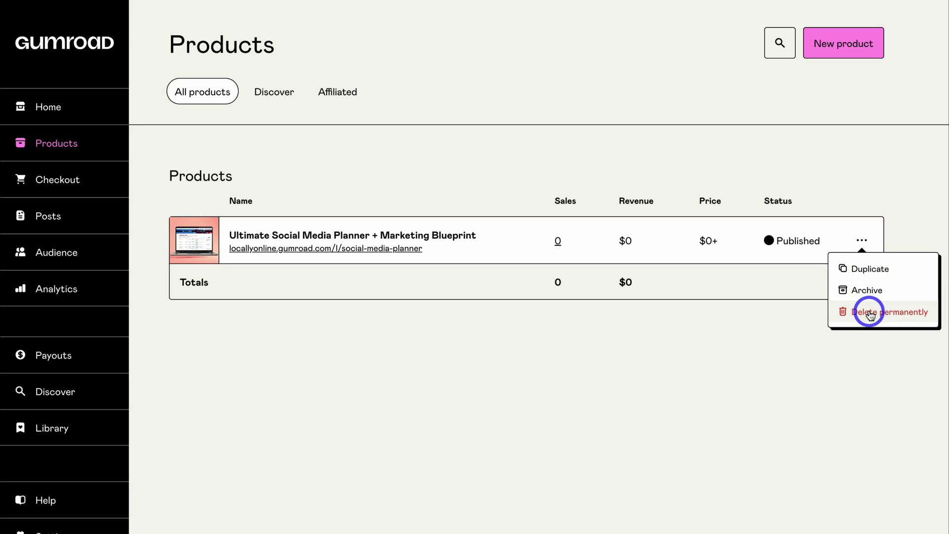
{"action": "left_click", "coordinate": [766, 316]}
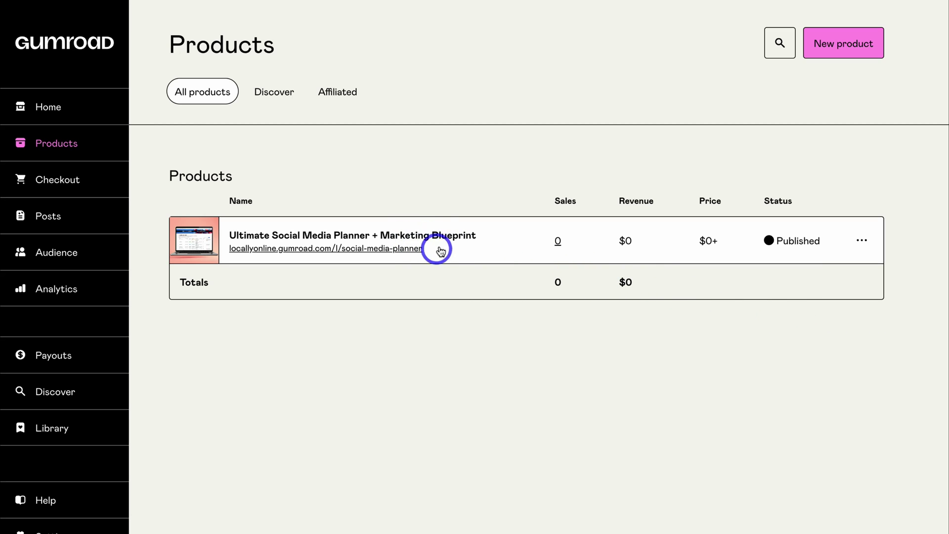